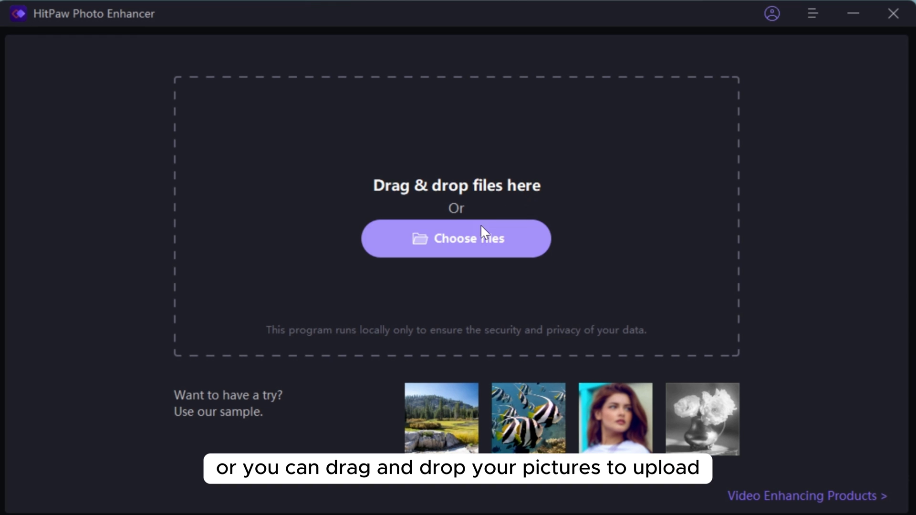
# Import the white house photo pexels-julie-aagaard-2587309 into the enhancer
pyautogui.click(472, 235)
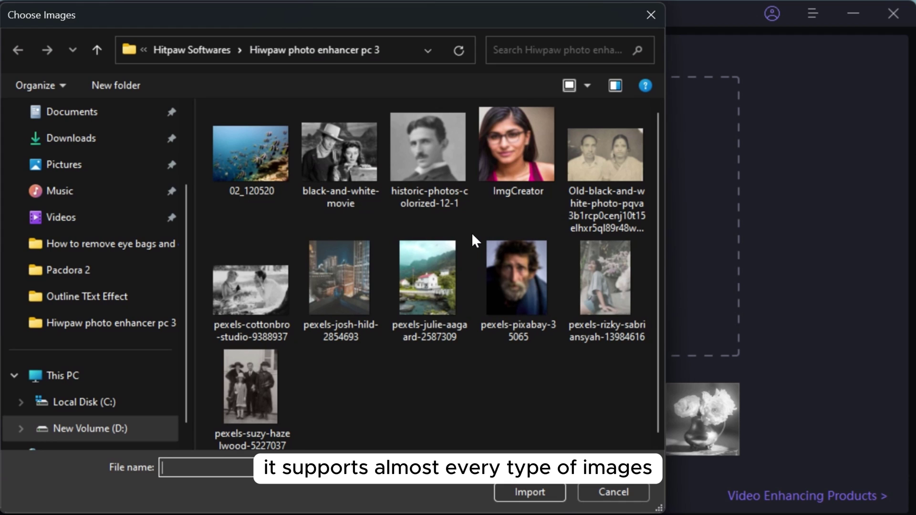
pyautogui.click(424, 274)
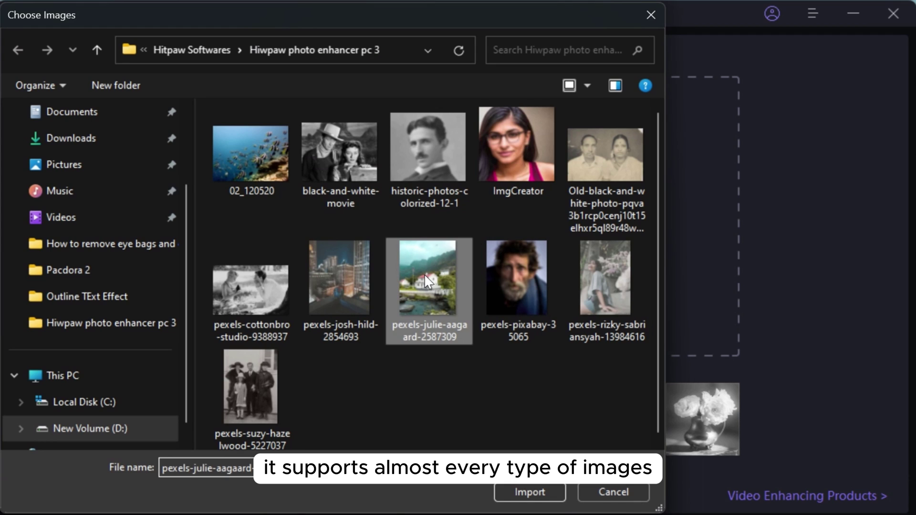
pyautogui.click(524, 492)
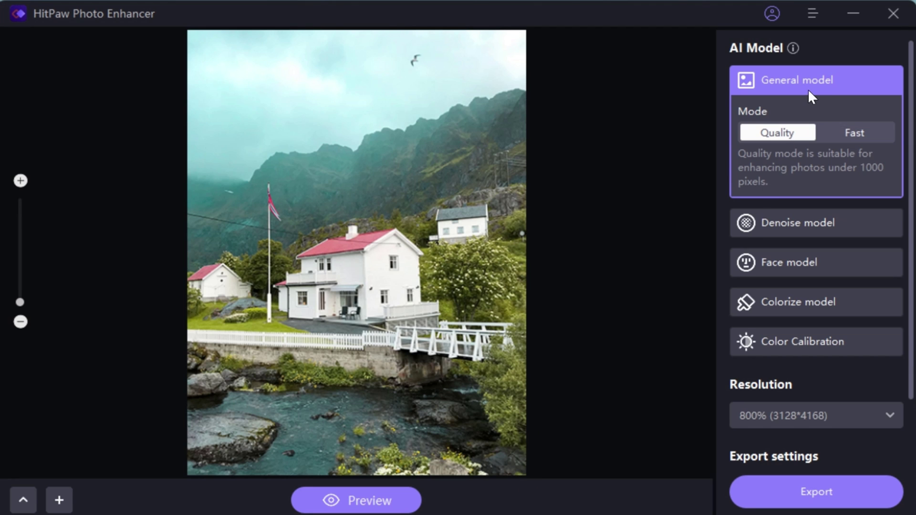
# Keep the output resolution at 800% and toggle High Res Acceleration
pyautogui.scroll(-1, 814, 347)
pyautogui.scroll(-2, 814, 347)
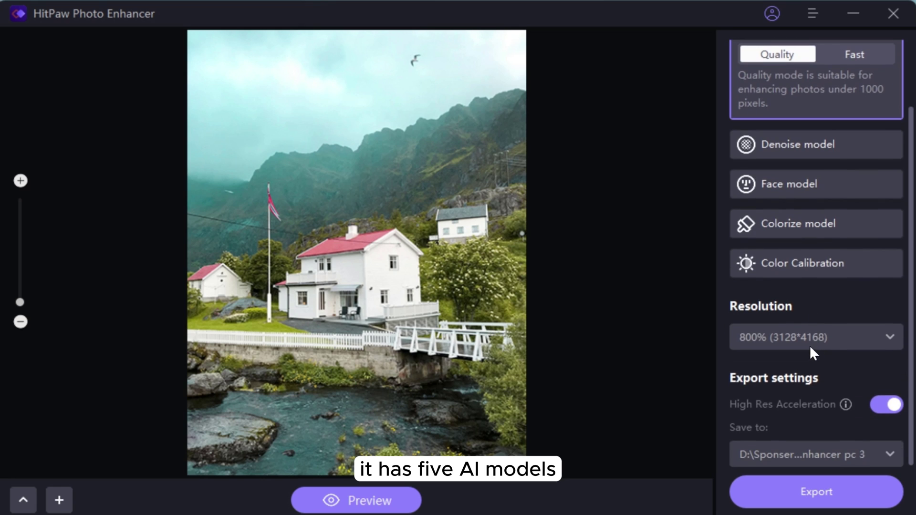
pyautogui.click(810, 336)
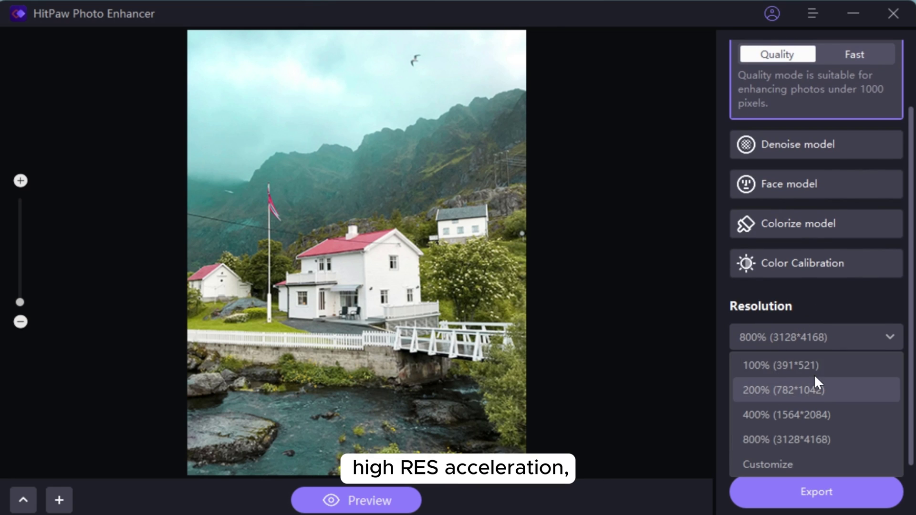
pyautogui.click(806, 324)
pyautogui.click(892, 406)
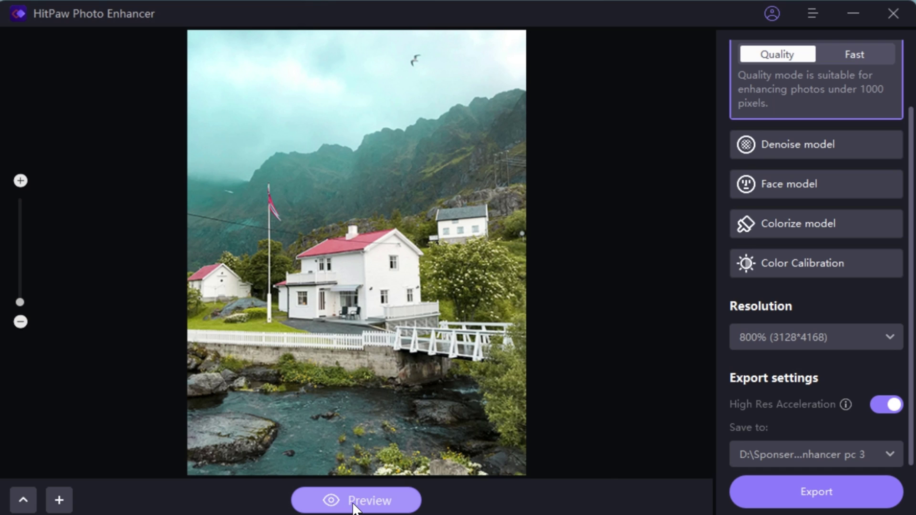
# Zoom into the original photo around the white house, fence and red-roofed house
pyautogui.scroll(1, 804, 276)
pyautogui.scroll(2, 806, 273)
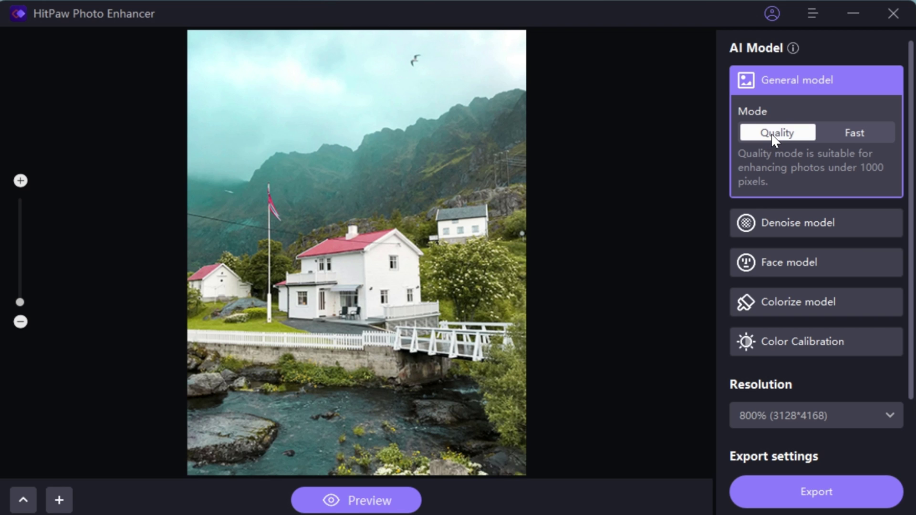
pyautogui.scroll(3, 443, 433)
pyautogui.scroll(3, 478, 358)
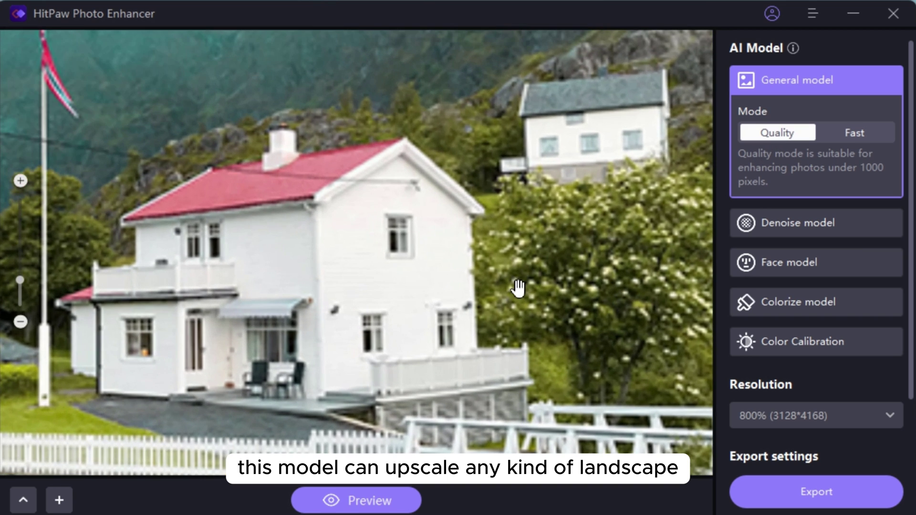
pyautogui.moveTo(516, 286); pyautogui.dragTo(371, 152)
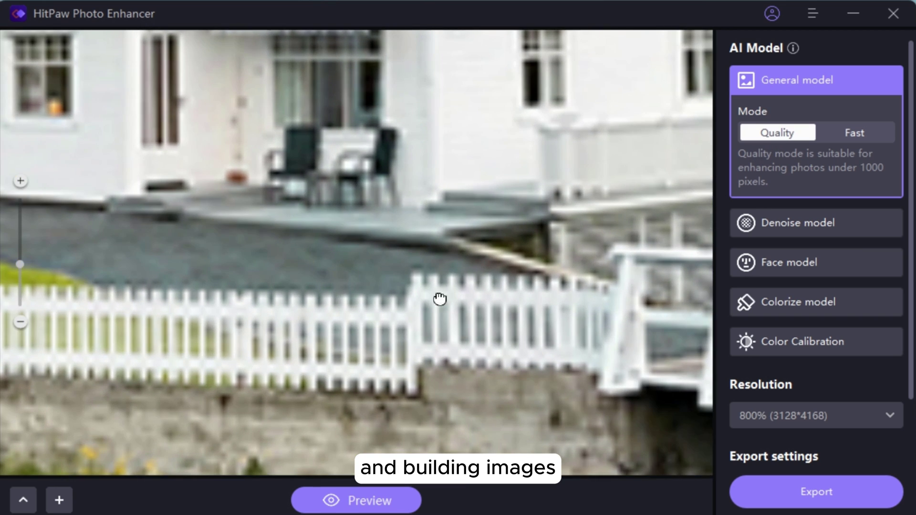
pyautogui.moveTo(436, 299); pyautogui.dragTo(474, 205)
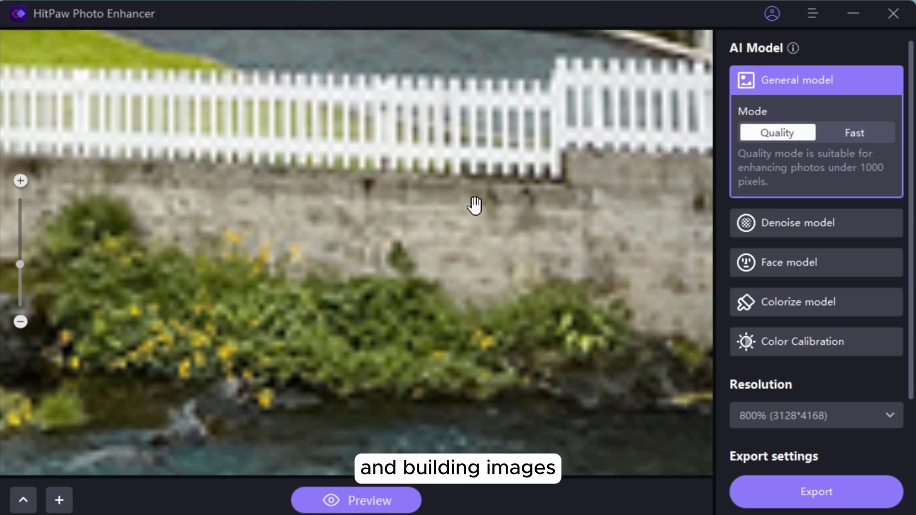
pyautogui.scroll(-3, 402, 262)
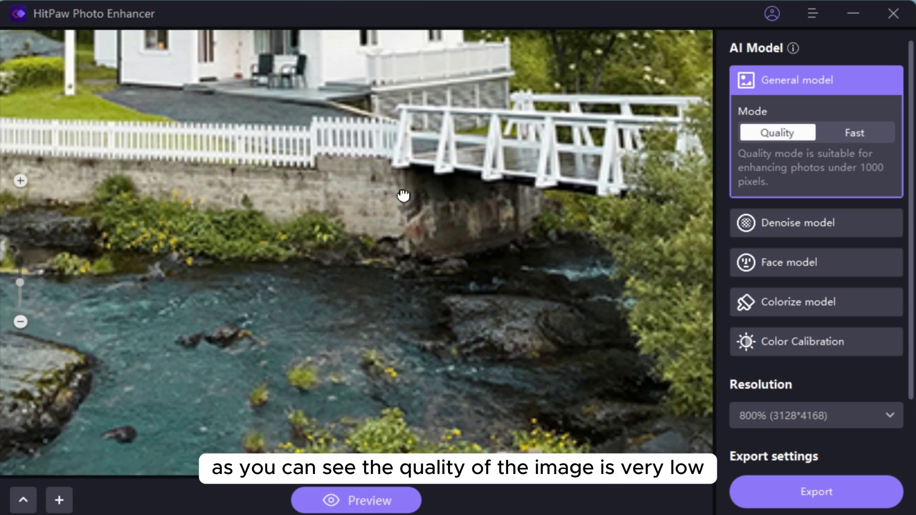
pyautogui.moveTo(412, 195)
pyautogui.mouseDown()
pyautogui.moveTo(374, 215)
pyautogui.moveTo(462, 230)
pyautogui.mouseUp()
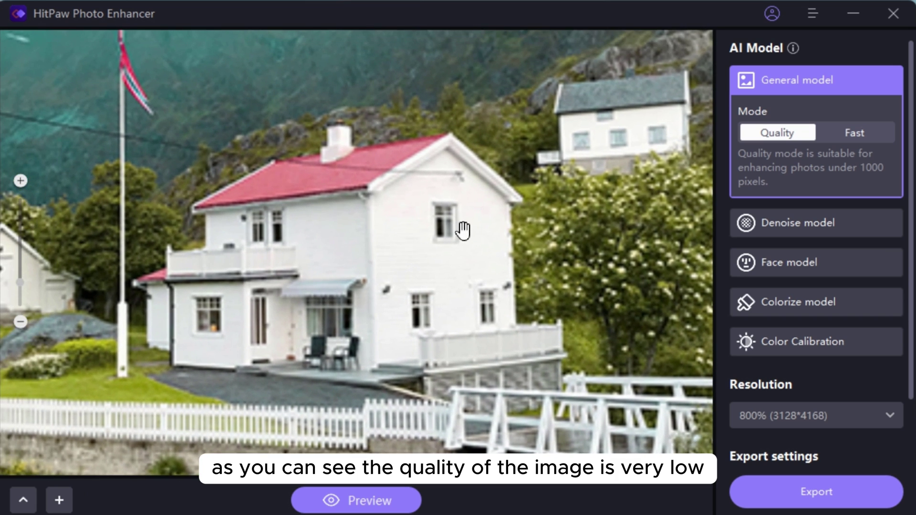
# Generate the General-model preview and compare the house, fence, wall and river side by side
pyautogui.click(369, 502)
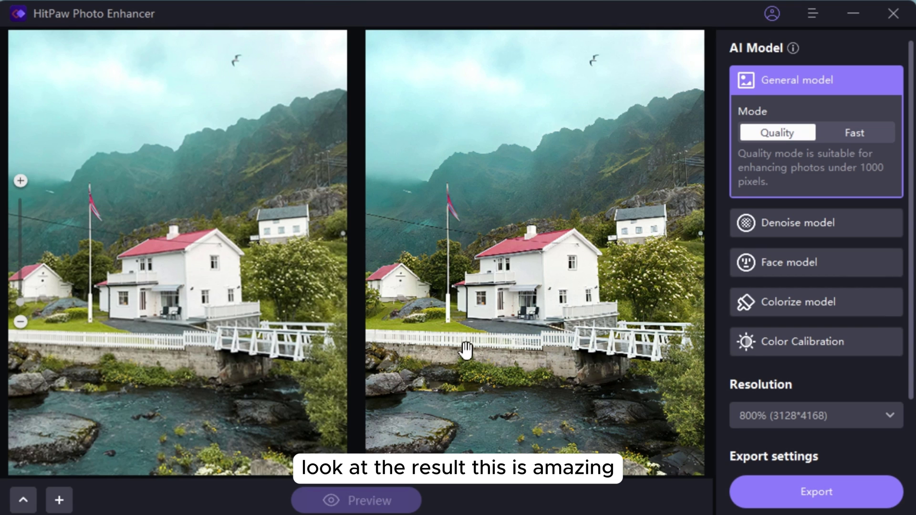
pyautogui.scroll(2, 486, 318)
pyautogui.scroll(2, 517, 258)
pyautogui.scroll(2, 559, 247)
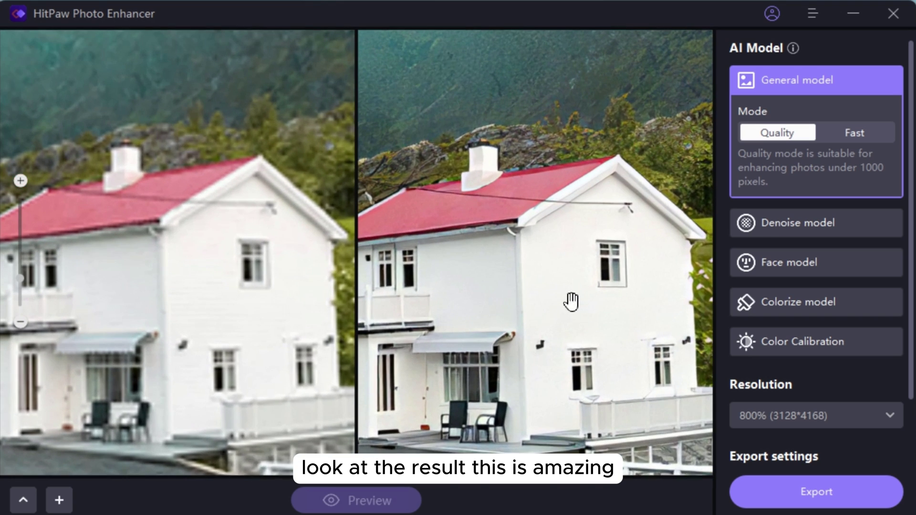
pyautogui.scroll(1, 573, 302)
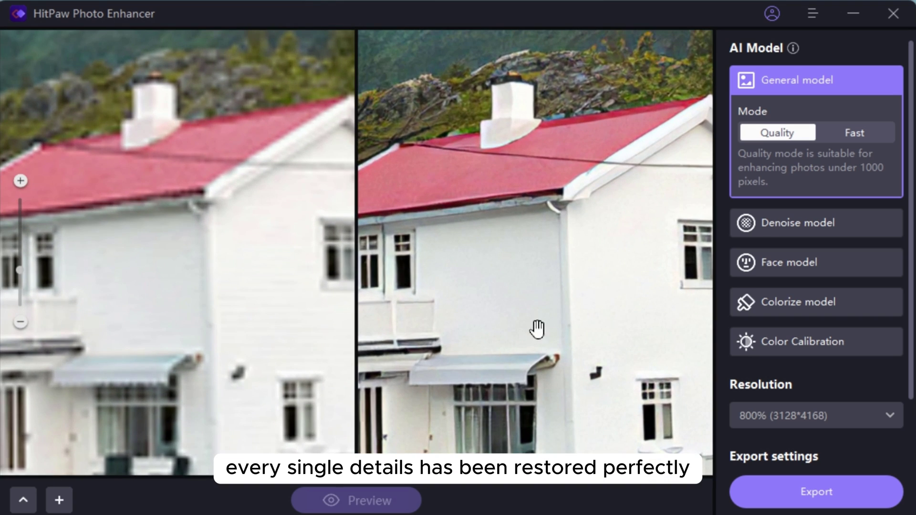
pyautogui.moveTo(534, 329); pyautogui.dragTo(568, 183)
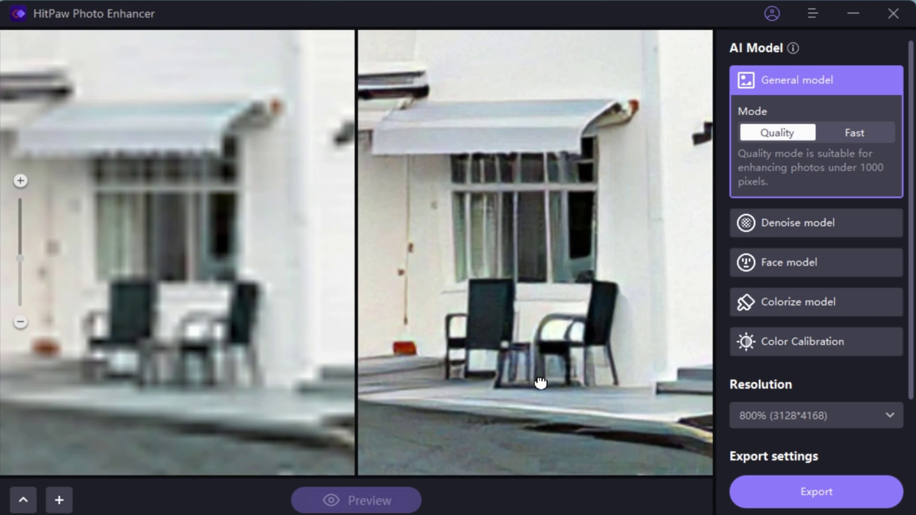
pyautogui.moveTo(536, 378)
pyautogui.mouseDown()
pyautogui.moveTo(562, 307)
pyautogui.moveTo(518, 180)
pyautogui.mouseUp()
pyautogui.moveTo(522, 473); pyautogui.dragTo(522, 211)
pyautogui.scroll(-2, 538, 260)
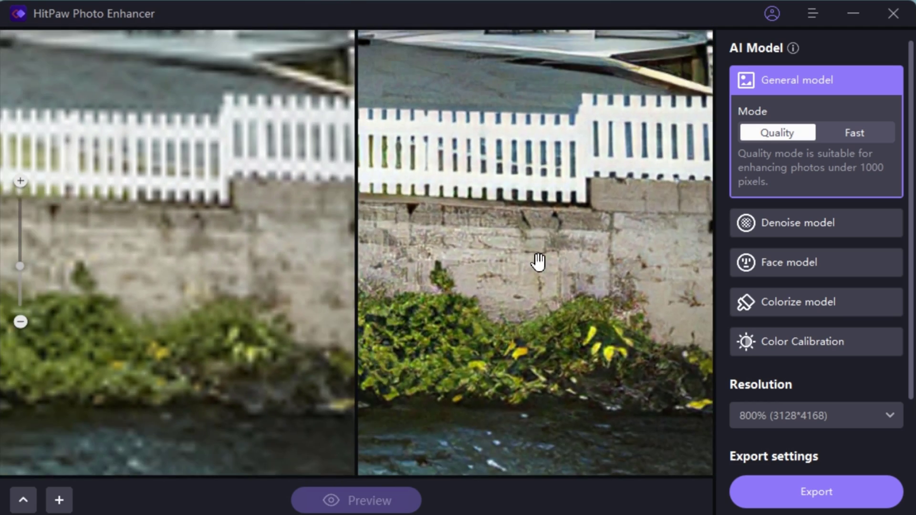
pyautogui.scroll(-2, 564, 351)
pyautogui.moveTo(565, 352)
pyautogui.mouseDown()
pyautogui.moveTo(580, 174)
pyautogui.moveTo(474, 368)
pyautogui.mouseUp()
pyautogui.scroll(-2, 475, 360)
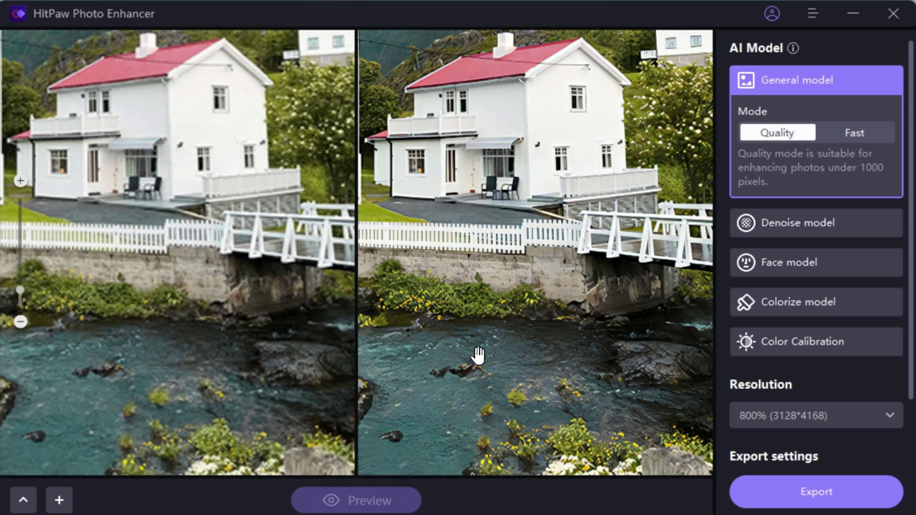
pyautogui.moveTo(660, 231); pyautogui.dragTo(435, 416)
# Compare the mountains, both houses and the red roof in the before/after views
pyautogui.scroll(-2, 518, 317)
pyautogui.scroll(-2, 522, 311)
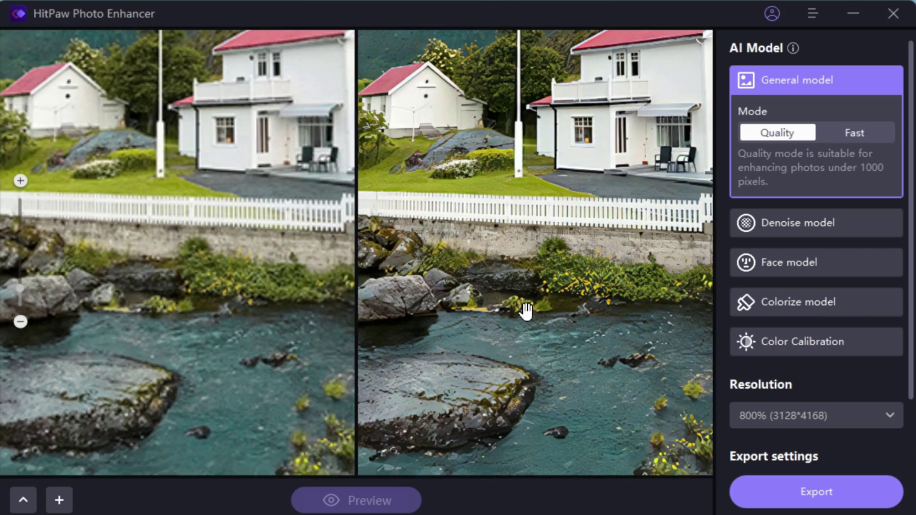
pyautogui.scroll(-2, 522, 310)
pyautogui.scroll(1, 430, 241)
pyautogui.scroll(4, 638, 308)
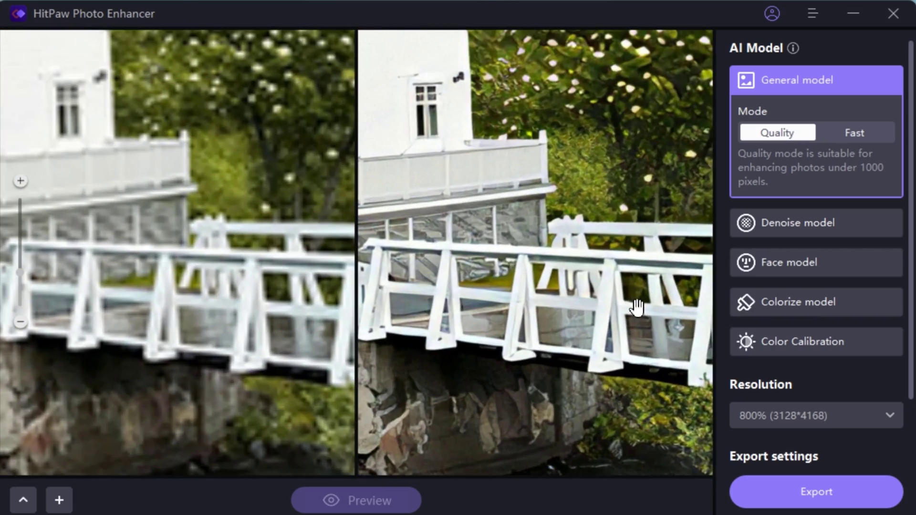
pyautogui.scroll(-2, 566, 313)
pyautogui.scroll(-2, 579, 266)
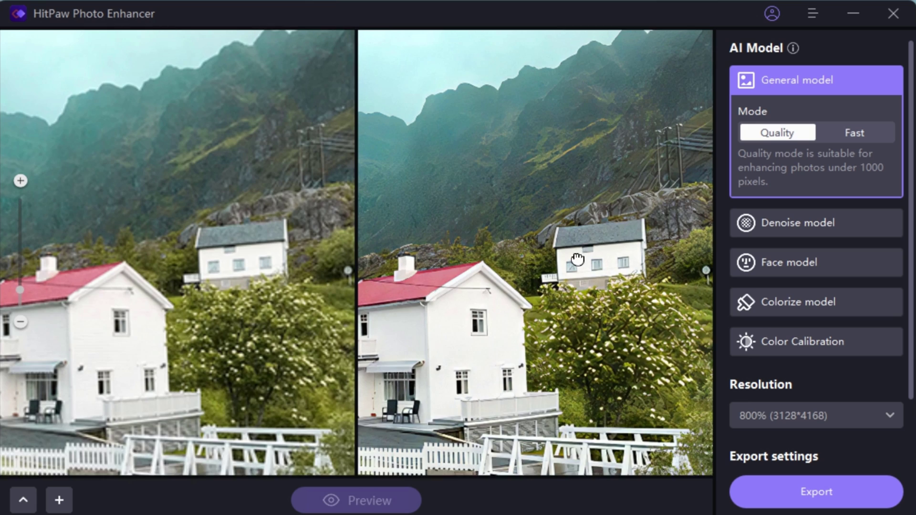
pyautogui.moveTo(577, 260); pyautogui.dragTo(586, 324)
pyautogui.scroll(1, 552, 245)
pyautogui.scroll(1, 458, 286)
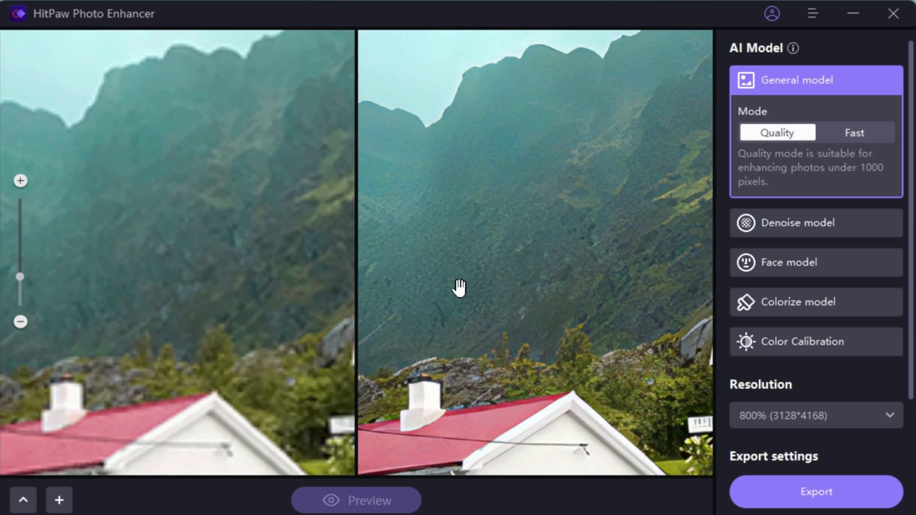
pyautogui.moveTo(458, 286)
pyautogui.mouseDown()
pyautogui.moveTo(670, 207)
pyautogui.moveTo(597, 161)
pyautogui.moveTo(383, 313)
pyautogui.moveTo(217, 282)
pyautogui.mouseUp()
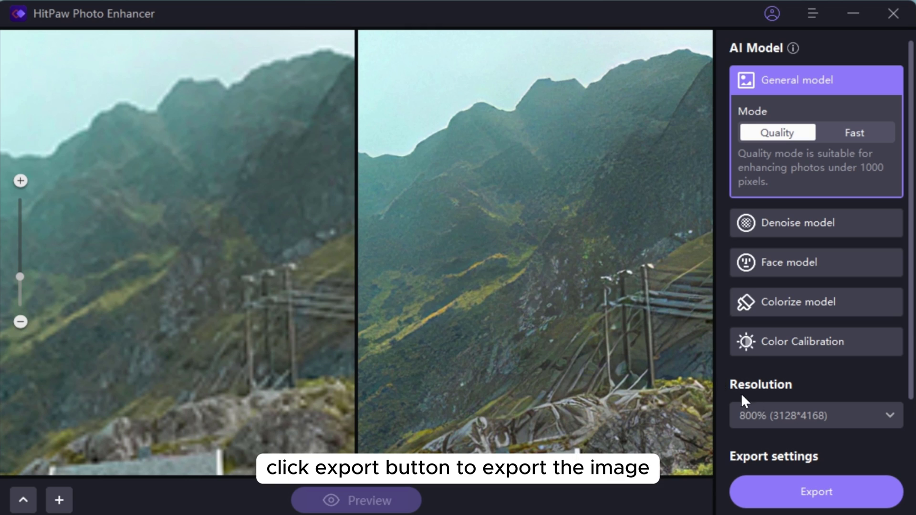
# Export the enhanced house photo and import the night-city rooftop photo
pyautogui.click(801, 489)
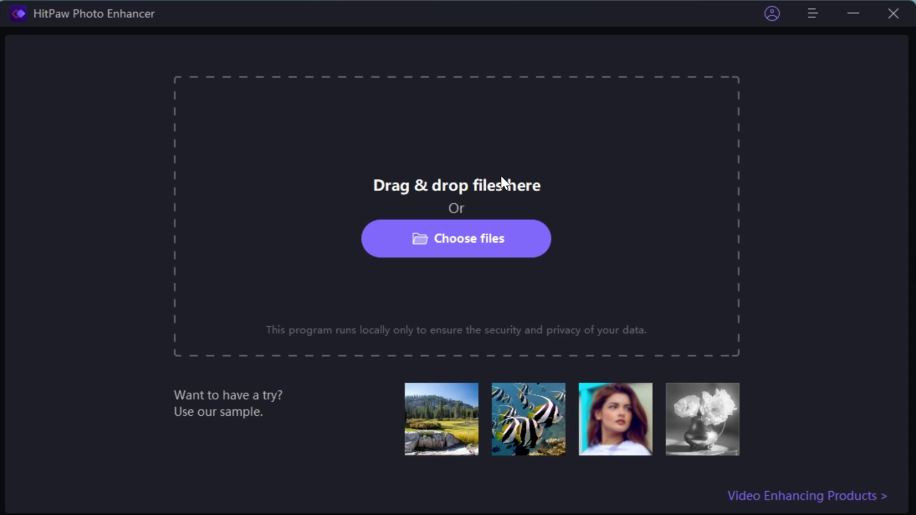
pyautogui.click(466, 241)
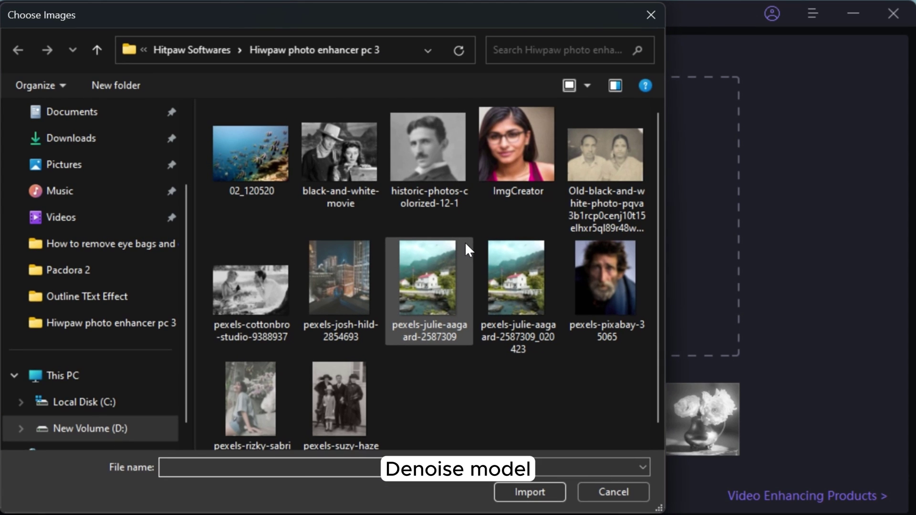
pyautogui.click(348, 267)
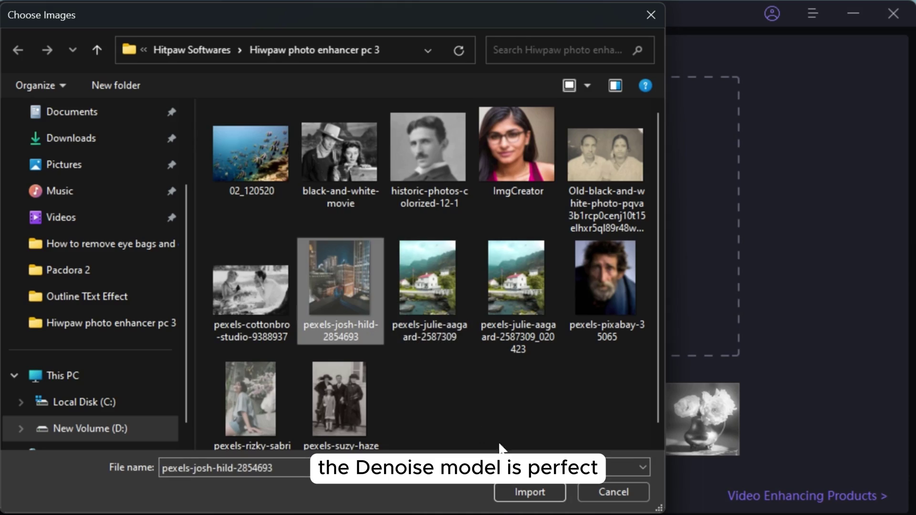
pyautogui.click(528, 492)
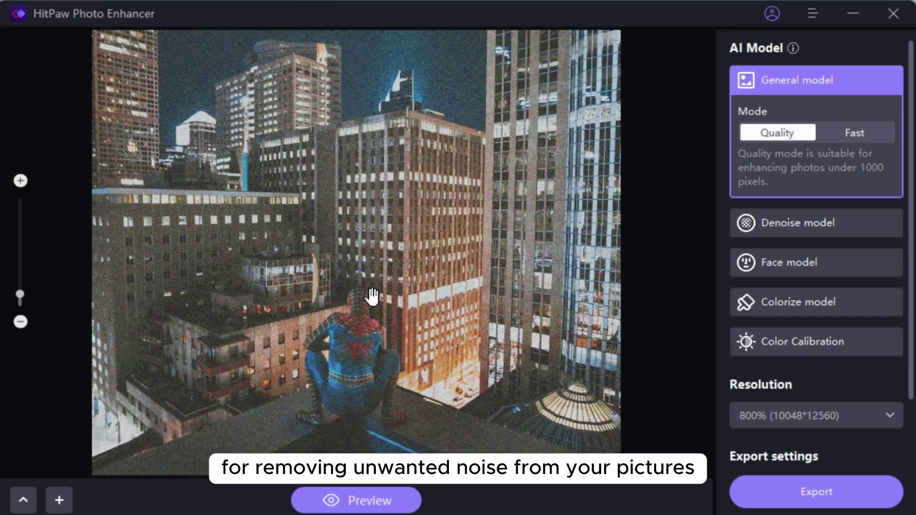
# Preview the city photo with the Denoise model and compare building detail against the grainy original
pyautogui.scroll(3, 372, 297)
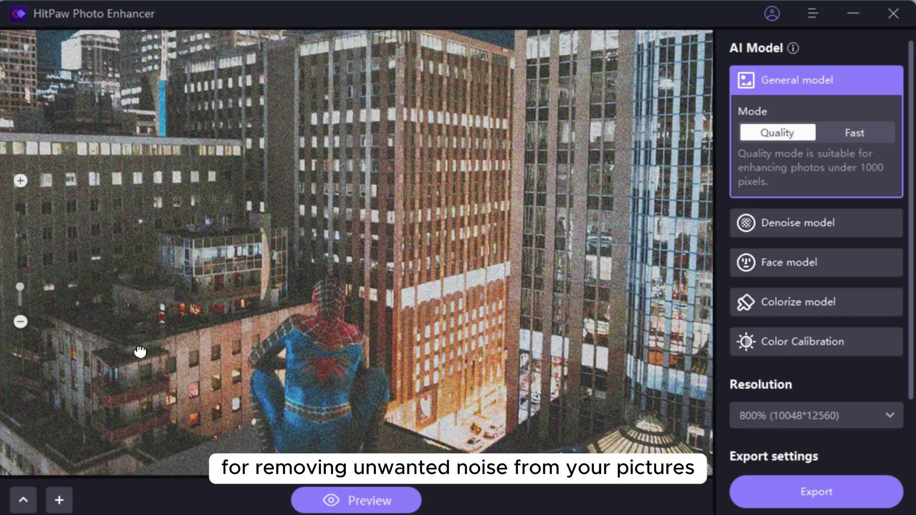
pyautogui.moveTo(139, 351); pyautogui.dragTo(296, 370)
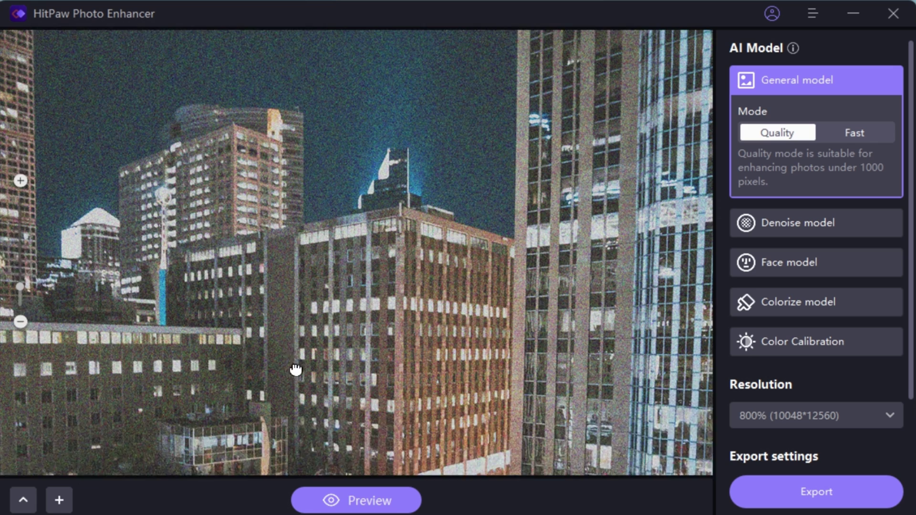
pyautogui.scroll(-3, 382, 286)
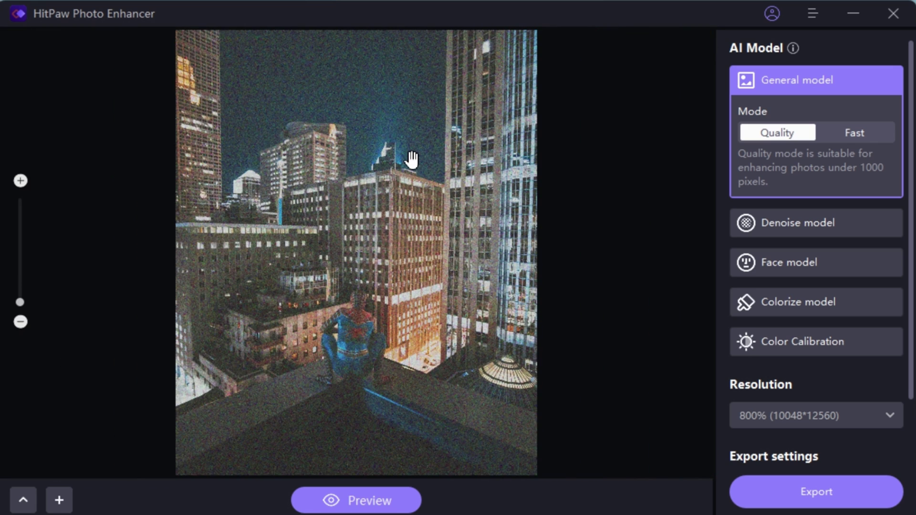
pyautogui.click(835, 221)
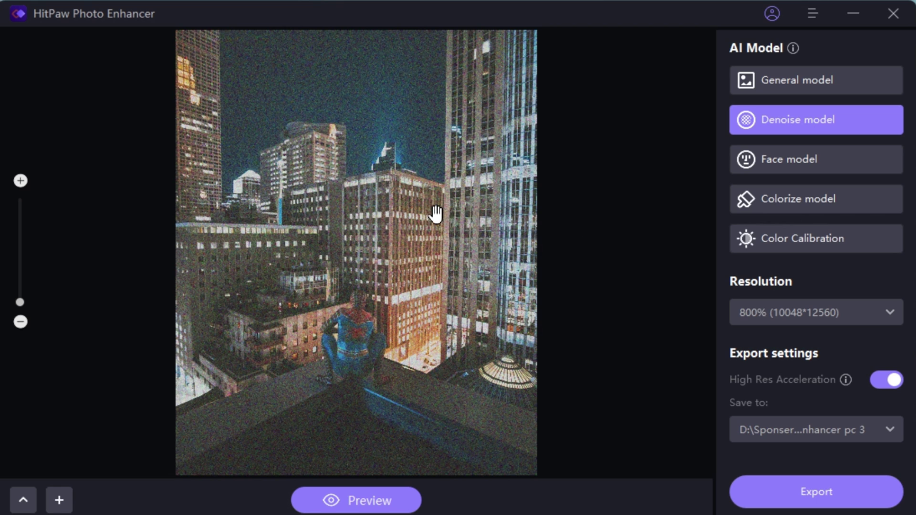
pyautogui.click(361, 498)
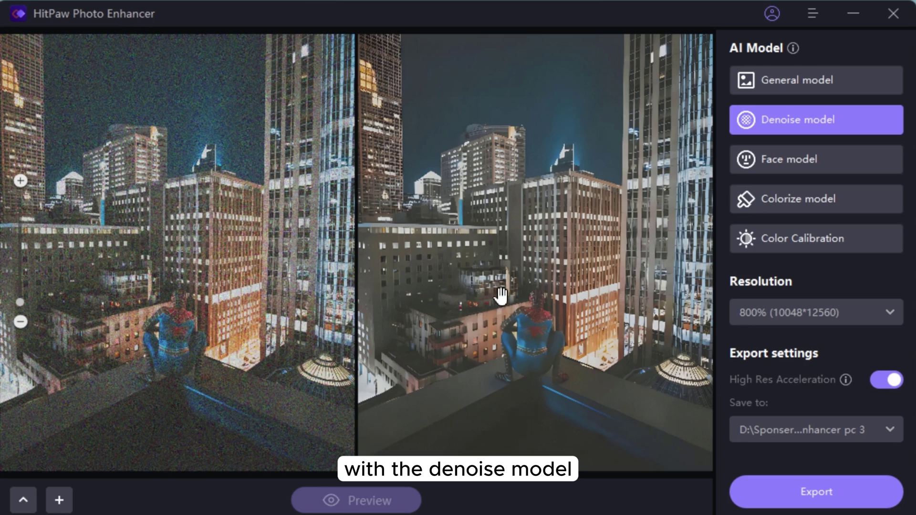
pyautogui.scroll(3, 497, 293)
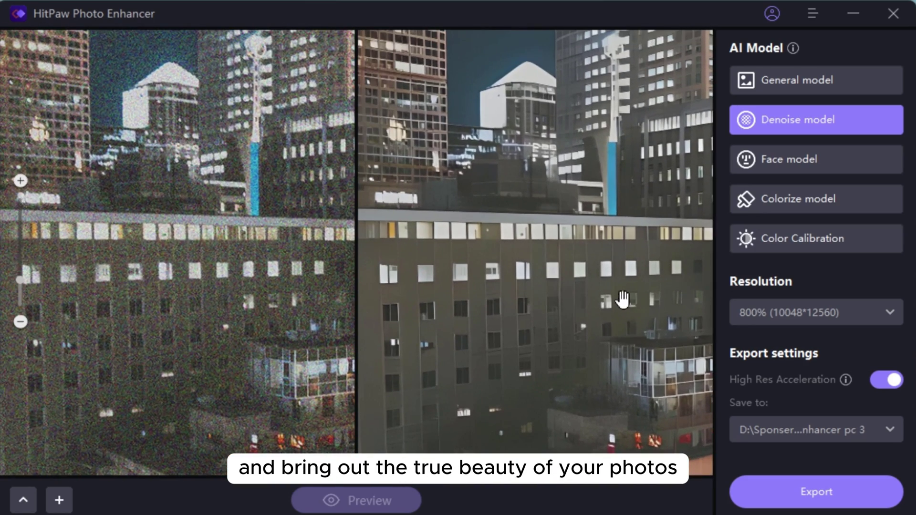
pyautogui.moveTo(450, 269)
pyautogui.mouseDown()
pyautogui.moveTo(545, 293)
pyautogui.moveTo(487, 348)
pyautogui.moveTo(439, 188)
pyautogui.moveTo(457, 210)
pyautogui.moveTo(502, 138)
pyautogui.mouseUp()
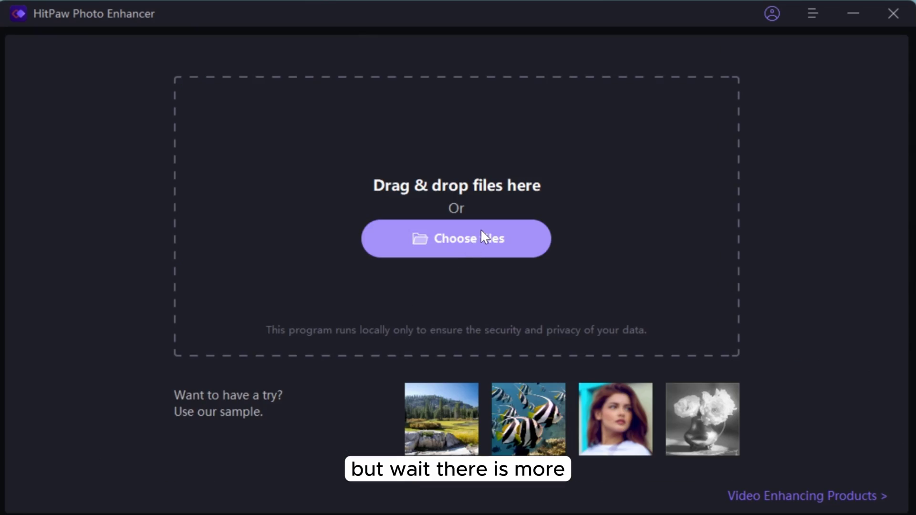
# Import the old black-and-white couple photo and inspect the faces
pyautogui.click(482, 233)
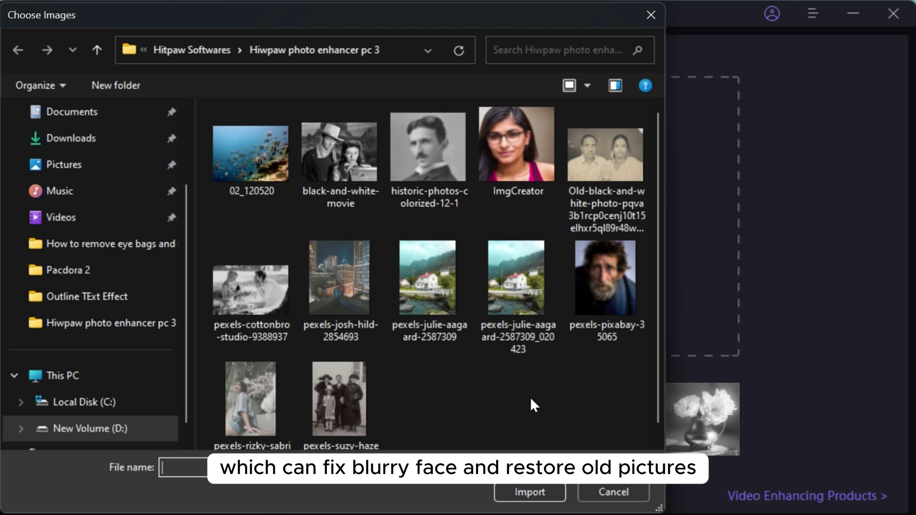
pyautogui.click(595, 189)
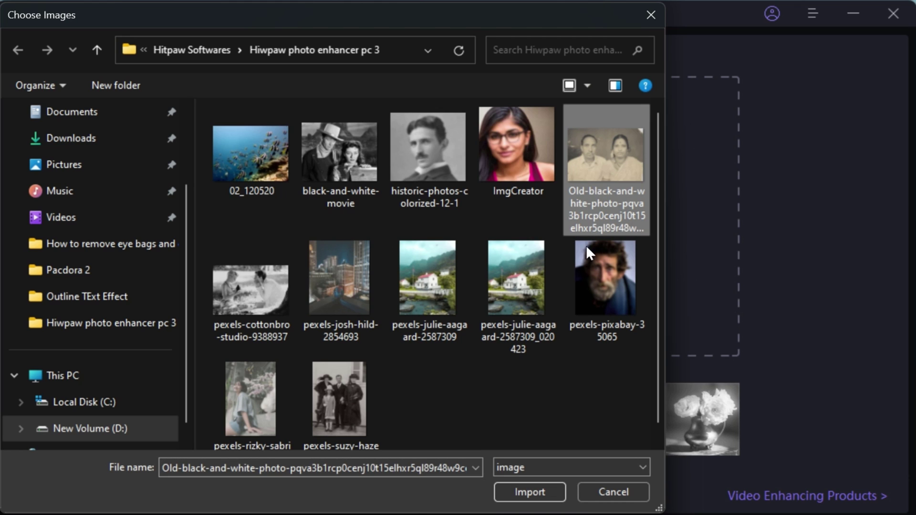
pyautogui.click(537, 488)
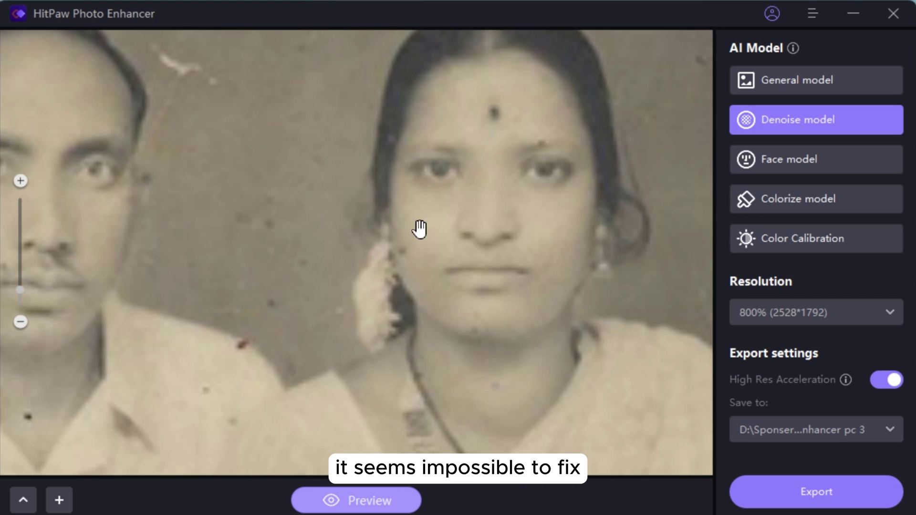
pyautogui.moveTo(420, 227); pyautogui.dragTo(511, 199)
pyautogui.scroll(2, 195, 195)
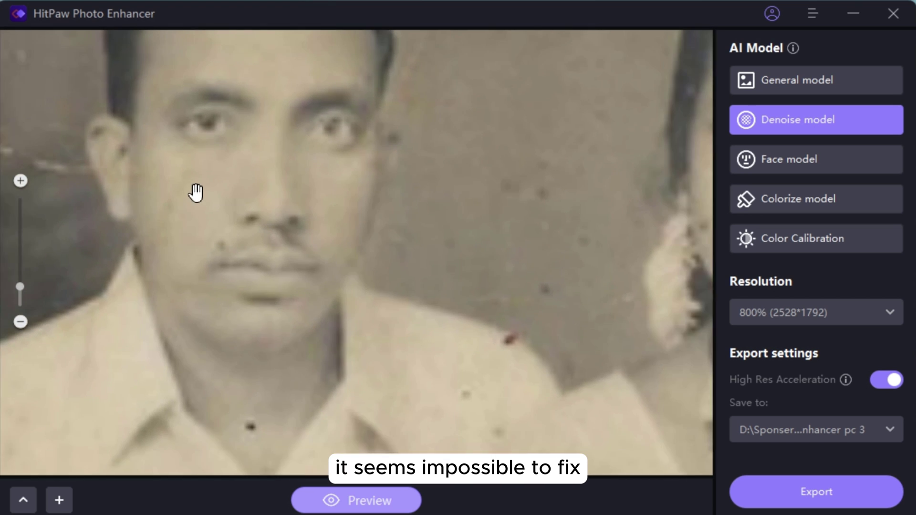
pyautogui.scroll(-2, 229, 209)
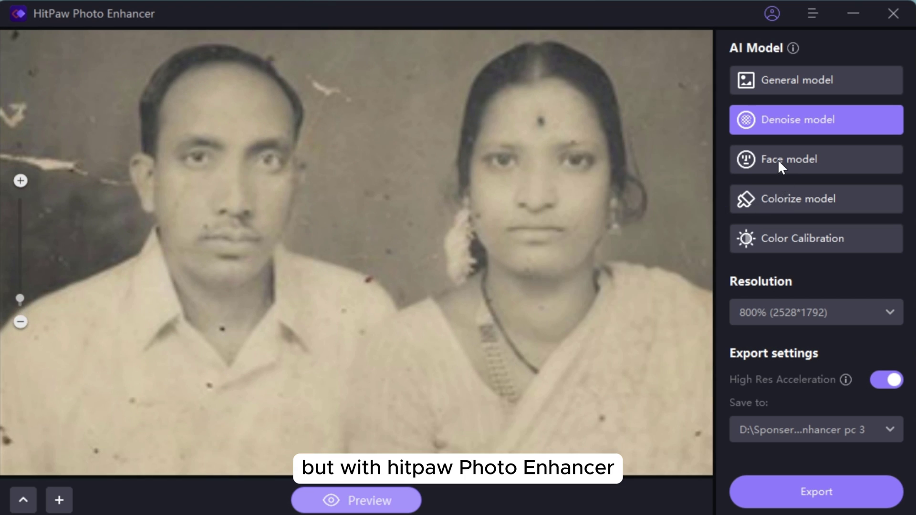
# Preview with the Face model in Soft mode plus Colorize, comparing the man's face
pyautogui.click(791, 158)
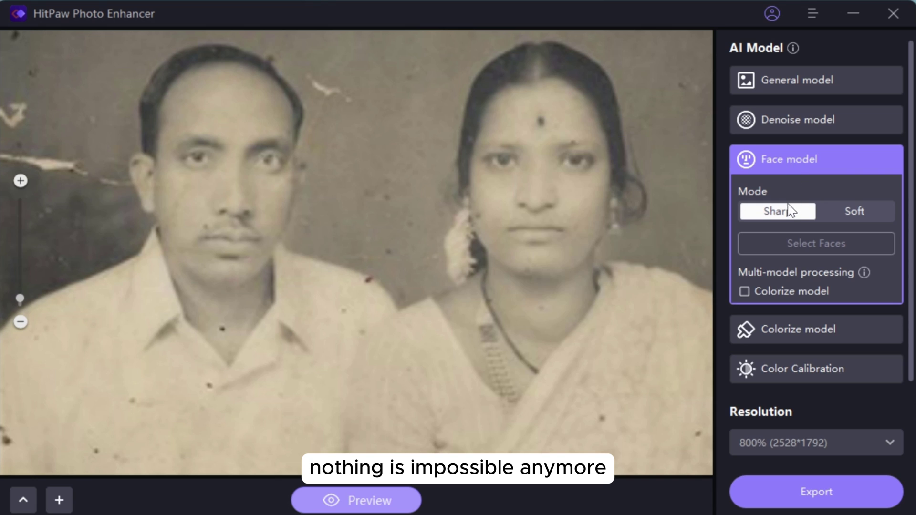
pyautogui.click(858, 210)
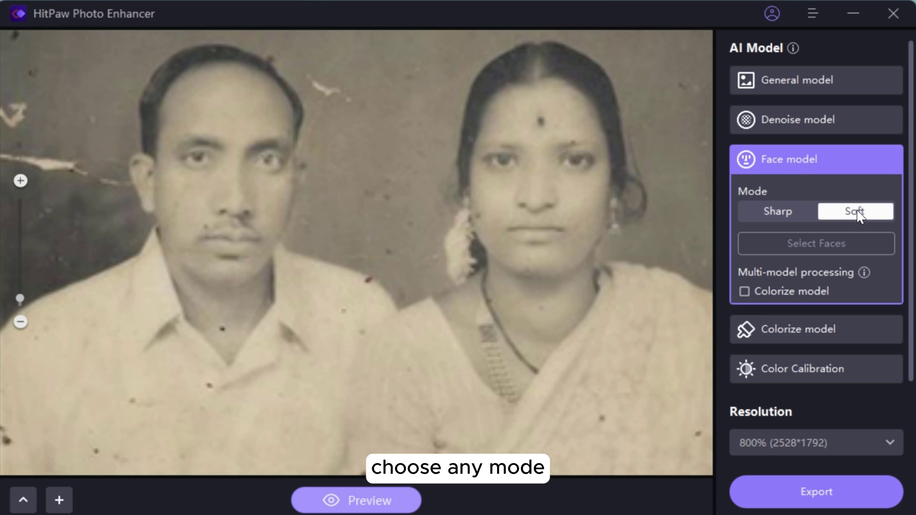
pyautogui.click(744, 292)
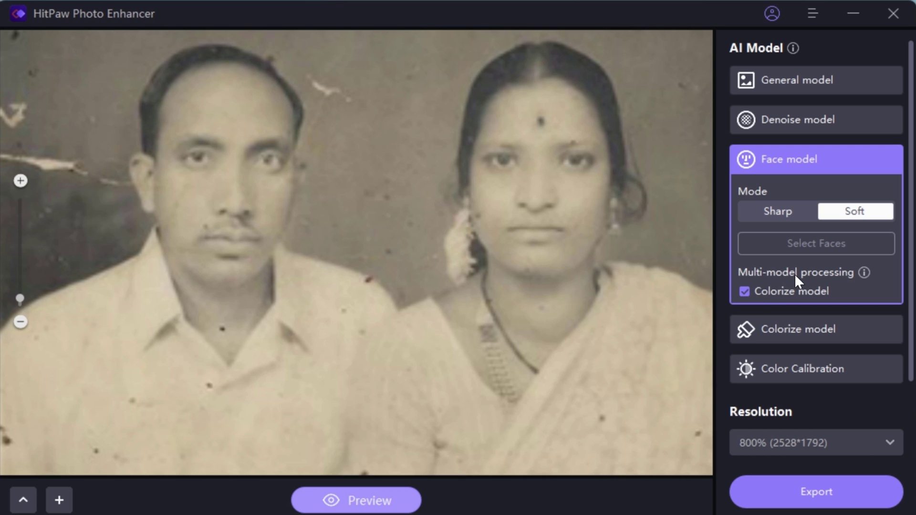
pyautogui.click(357, 507)
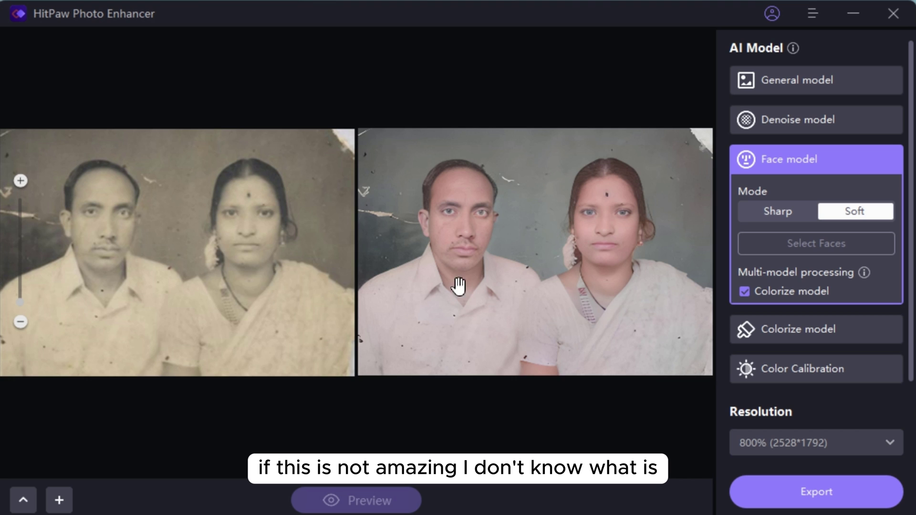
pyautogui.scroll(2, 456, 249)
pyautogui.scroll(3, 458, 219)
pyautogui.scroll(2, 468, 219)
pyautogui.moveTo(532, 208); pyautogui.dragTo(578, 255)
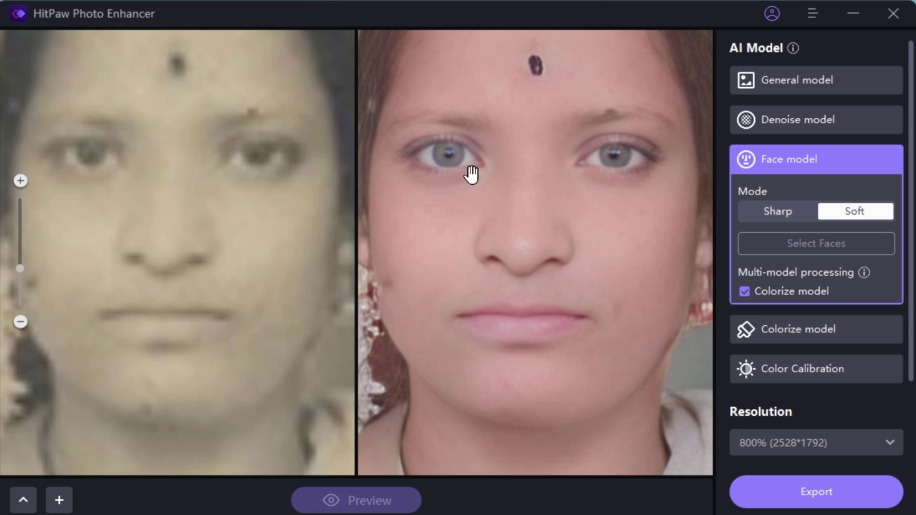
pyautogui.moveTo(471, 174); pyautogui.dragTo(530, 190)
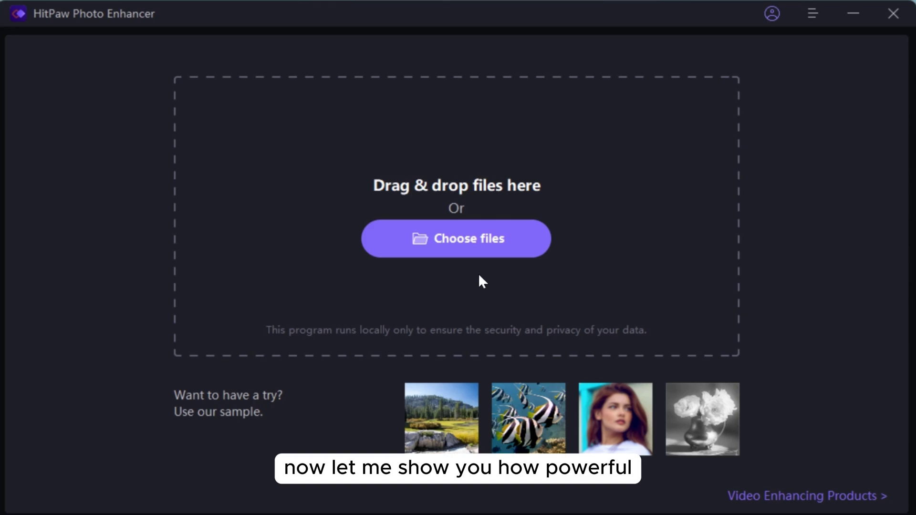
# Import the blurry ImgCreator portrait of the woman in glasses
pyautogui.click(488, 238)
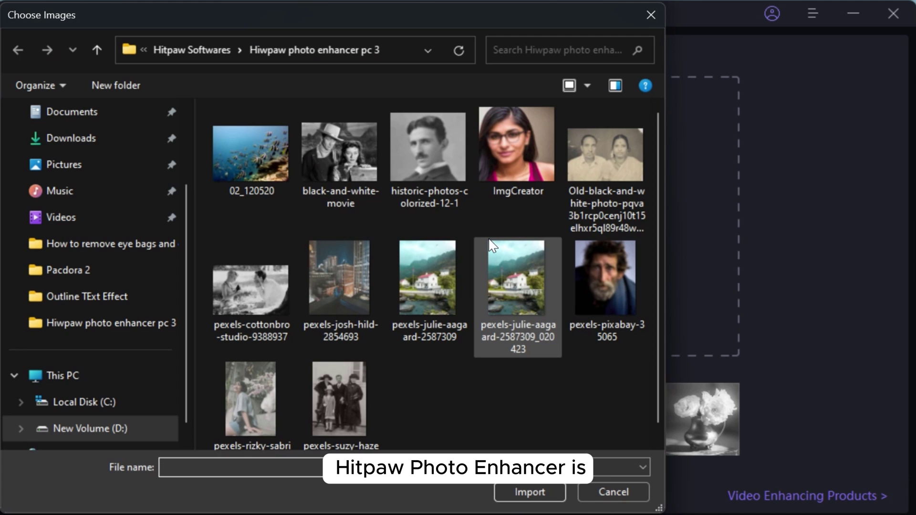
pyautogui.click(518, 153)
pyautogui.click(529, 489)
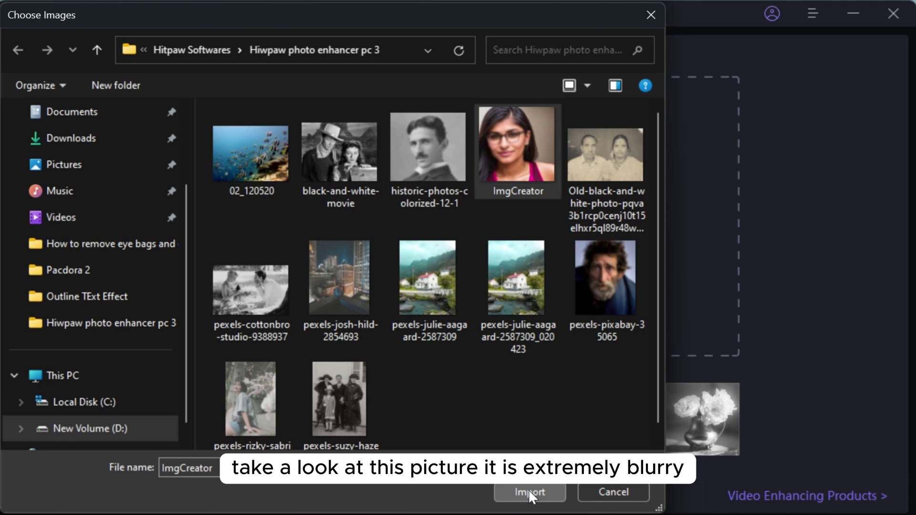
pyautogui.scroll(2, 262, 230)
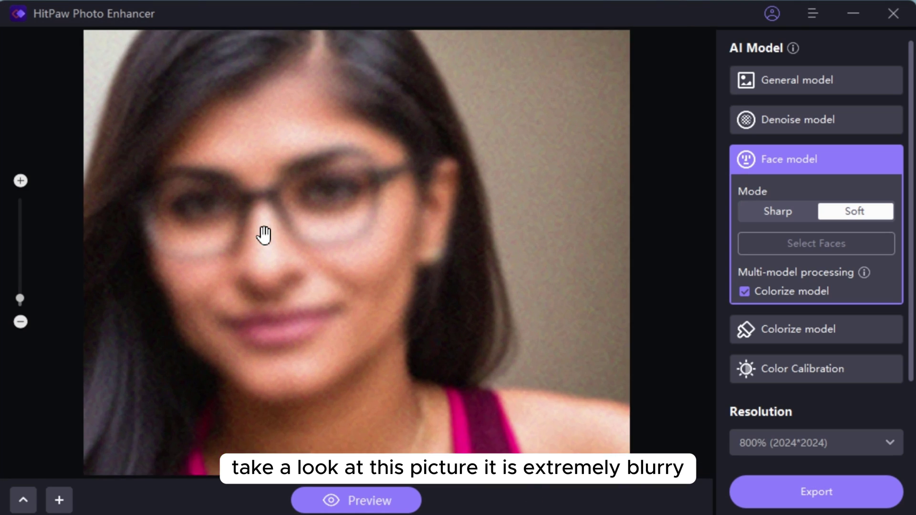
pyautogui.scroll(2, 263, 233)
pyautogui.scroll(1, 384, 195)
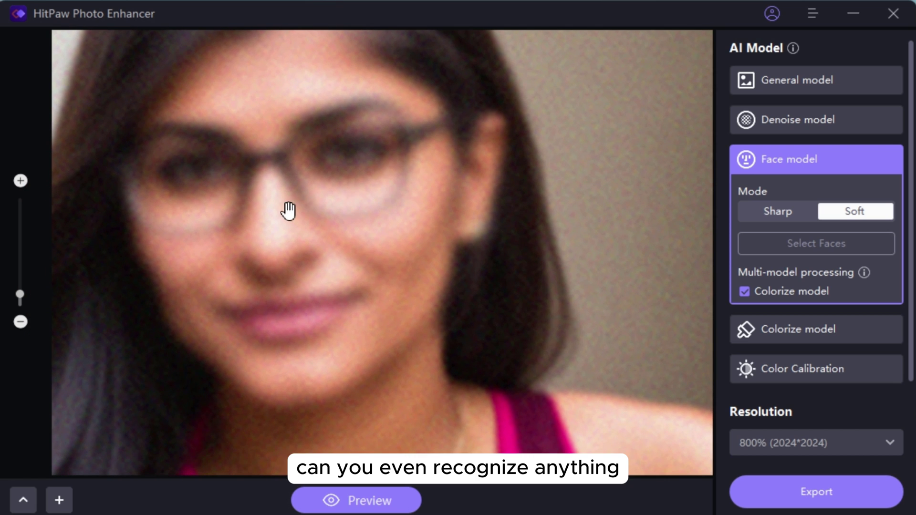
pyautogui.scroll(1, 300, 205)
pyautogui.scroll(1, 338, 206)
pyautogui.scroll(-2, 338, 207)
pyautogui.scroll(-1, 358, 210)
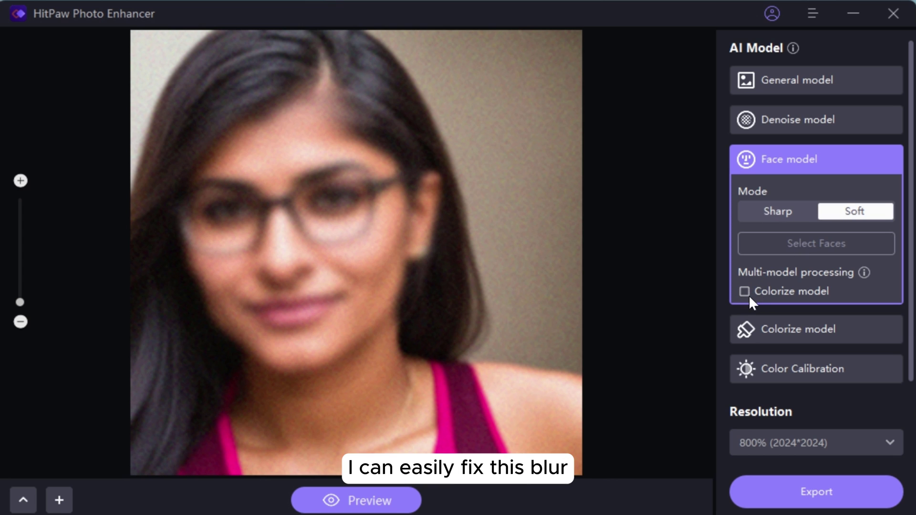
# Preview the face-restored portrait and compare the eyes and nose zoomed in
pyautogui.click(366, 501)
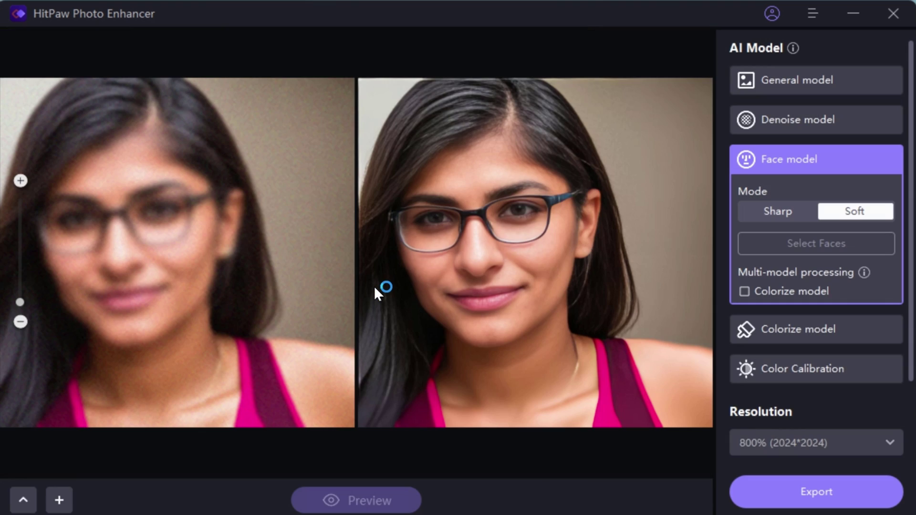
pyautogui.scroll(1, 472, 233)
pyautogui.scroll(1, 475, 231)
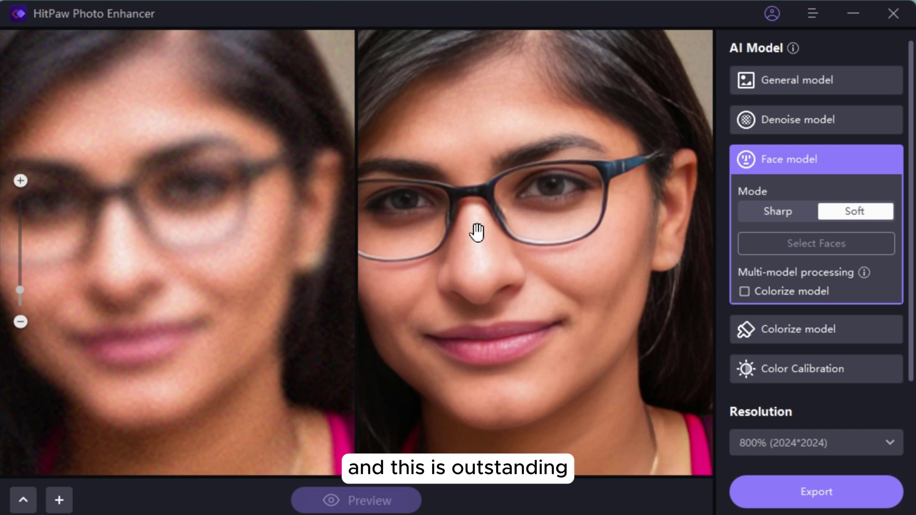
pyautogui.scroll(1, 525, 224)
pyautogui.moveTo(572, 218)
pyautogui.mouseDown()
pyautogui.moveTo(528, 130)
pyautogui.moveTo(480, 156)
pyautogui.moveTo(515, 231)
pyautogui.moveTo(507, 271)
pyautogui.moveTo(572, 193)
pyautogui.mouseUp()
pyautogui.scroll(1, 509, 178)
pyautogui.scroll(-2, 603, 182)
pyautogui.scroll(-2, 525, 239)
pyautogui.scroll(-1, 527, 239)
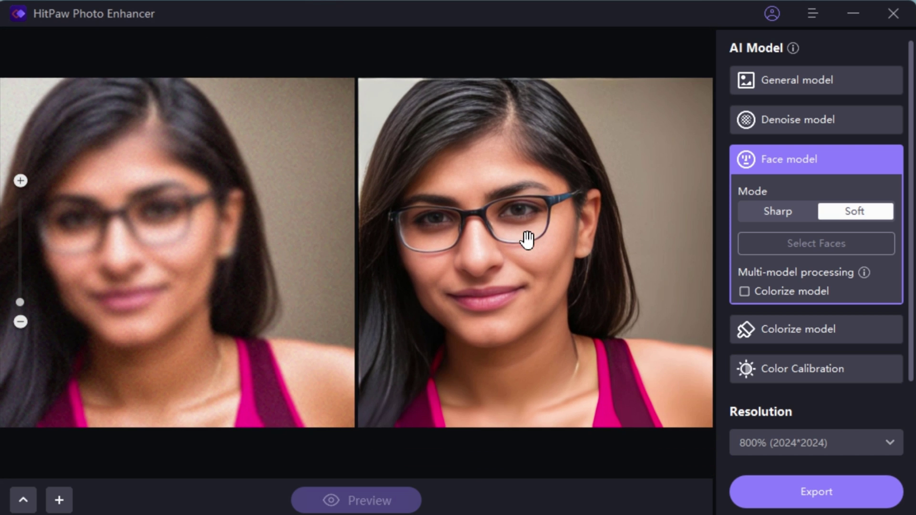
pyautogui.scroll(1, 597, 392)
pyautogui.scroll(-1, 520, 274)
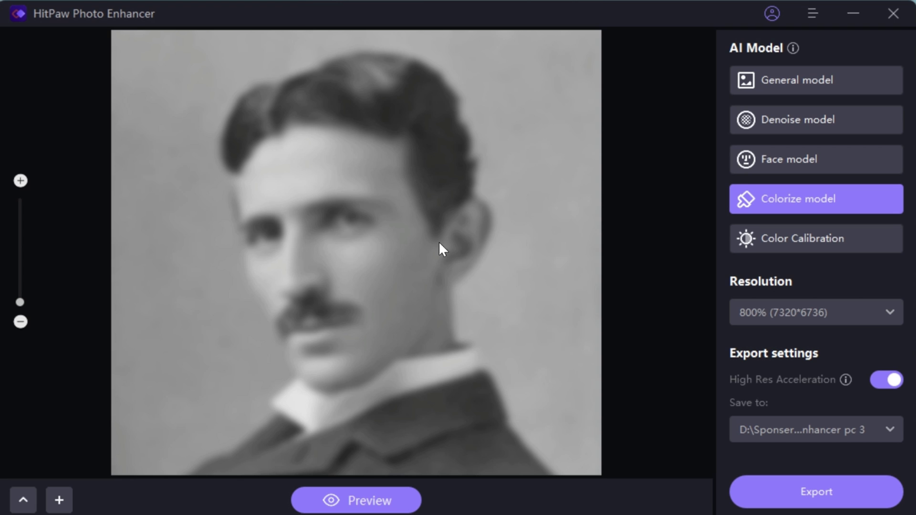
# Preview the mustached man's portrait restored with the Face model in the split view
pyautogui.click(783, 164)
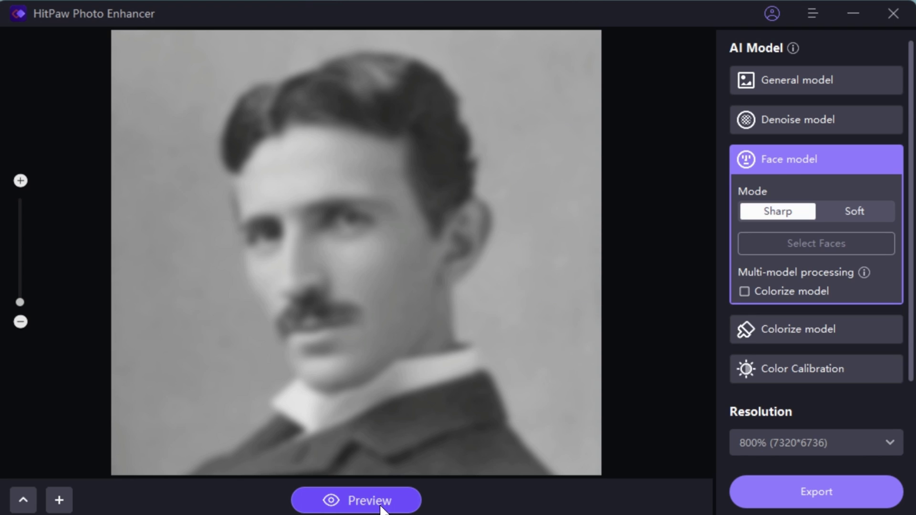
pyautogui.click(363, 501)
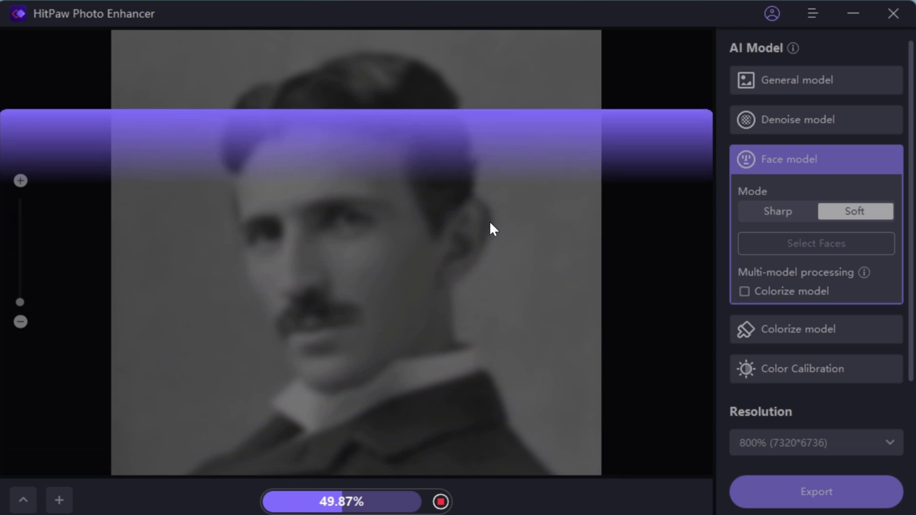
pyautogui.scroll(5, 516, 238)
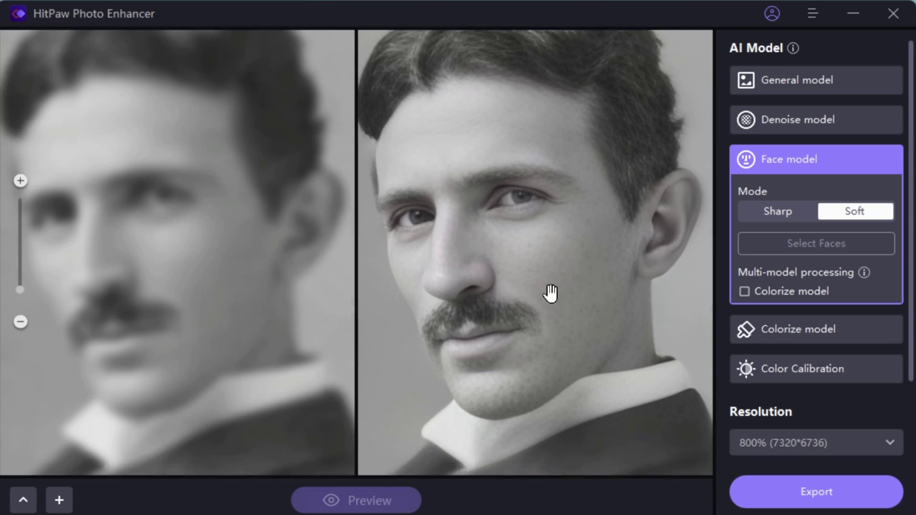
pyautogui.scroll(-2, 515, 235)
pyautogui.scroll(-2, 536, 237)
pyautogui.scroll(-1, 454, 260)
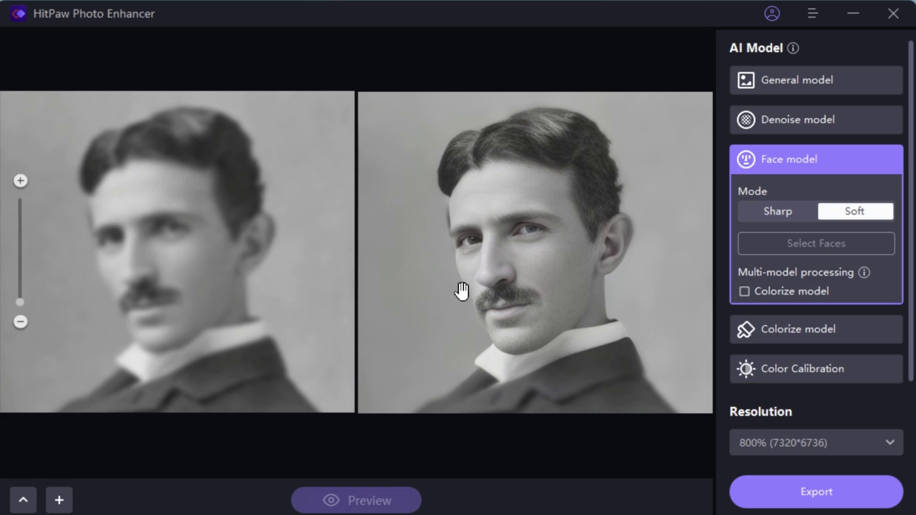
pyautogui.click(477, 238)
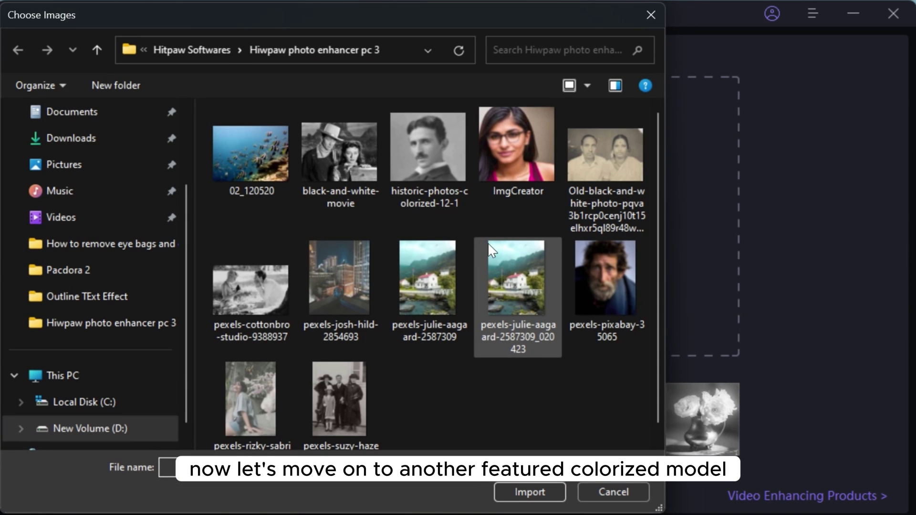
# Import the black-and-white movie still of the cowboy and woman and preview it colorized
pyautogui.click(350, 130)
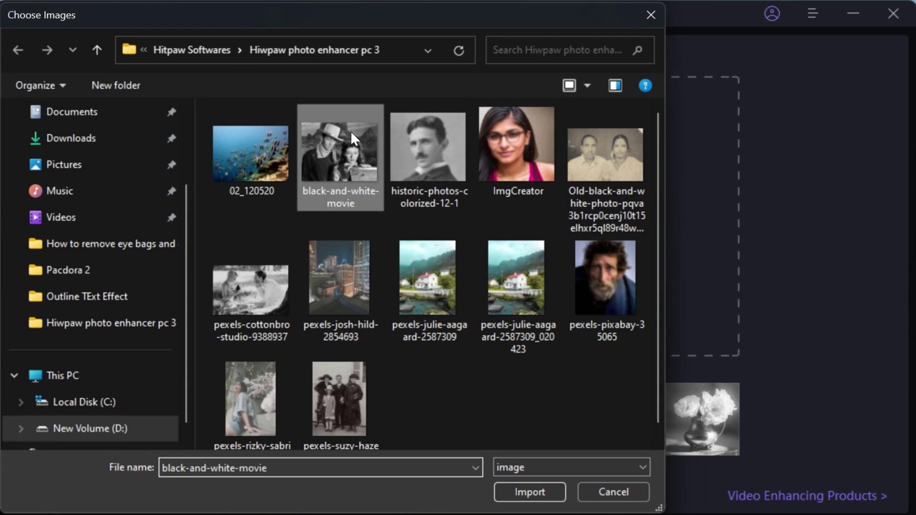
pyautogui.click(531, 493)
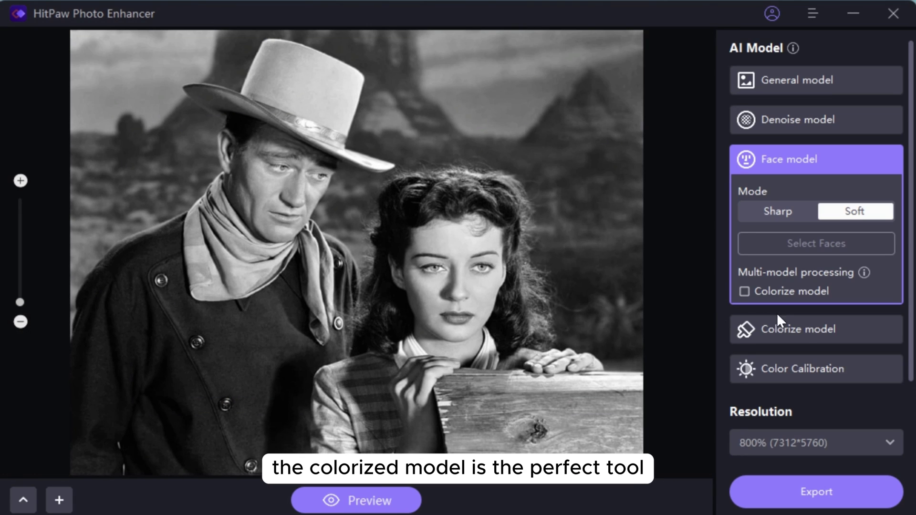
pyautogui.click(778, 324)
pyautogui.moveTo(816, 329)
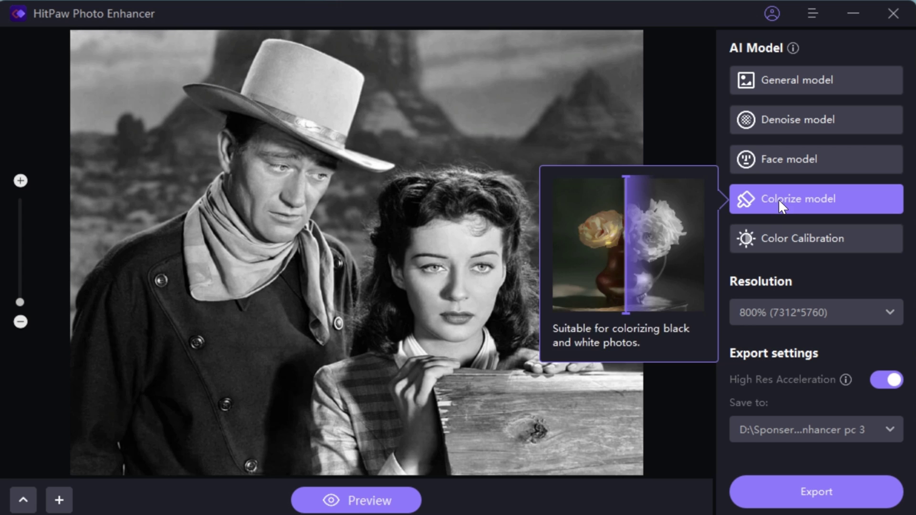
pyautogui.click(380, 501)
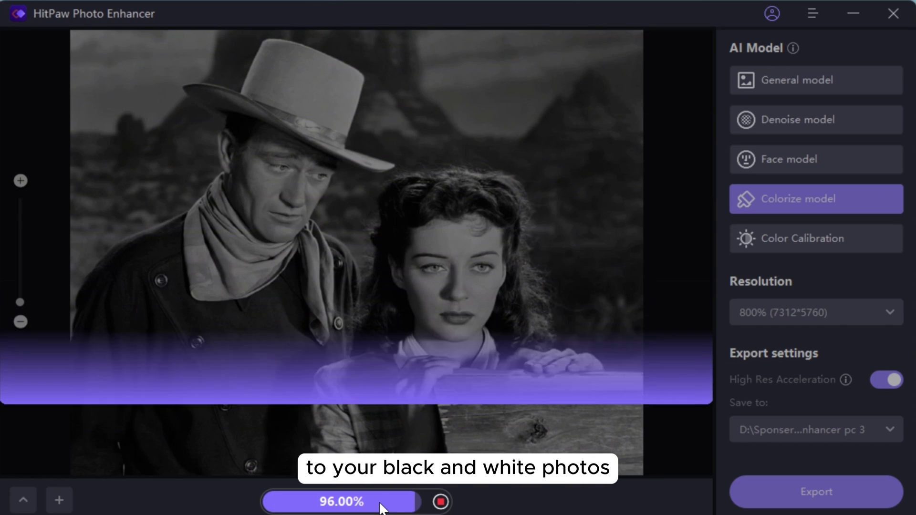
pyautogui.scroll(3, 601, 322)
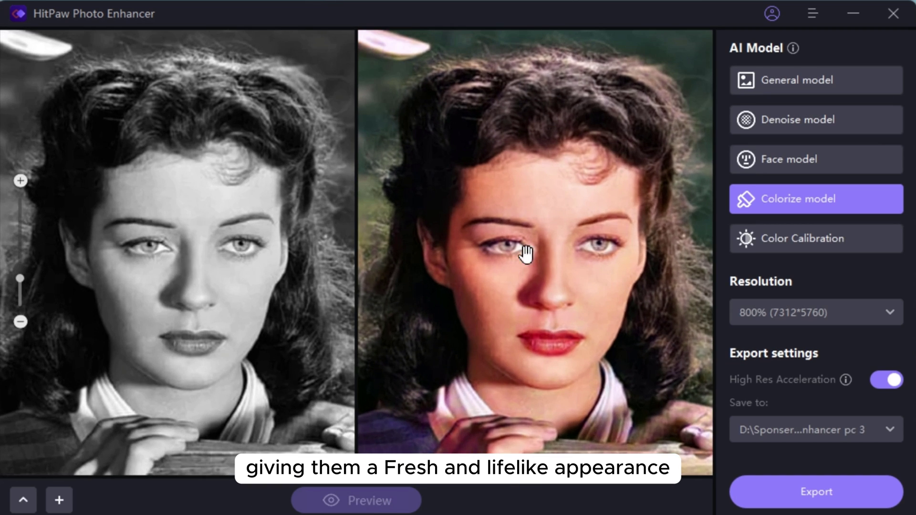
pyautogui.scroll(-3, 507, 265)
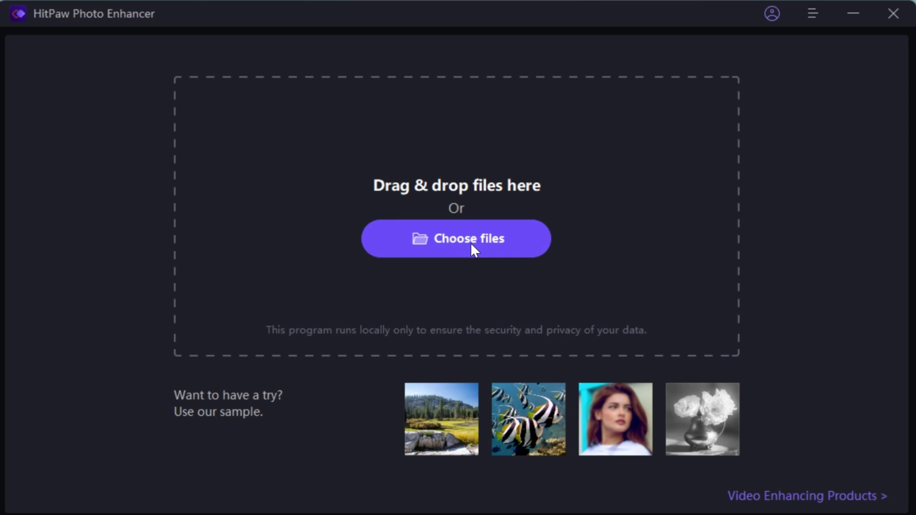
# Import the pexels-cottonbro picnic photo, preview it colorized, and compare the woman and man
pyautogui.click(471, 243)
pyautogui.click(259, 291)
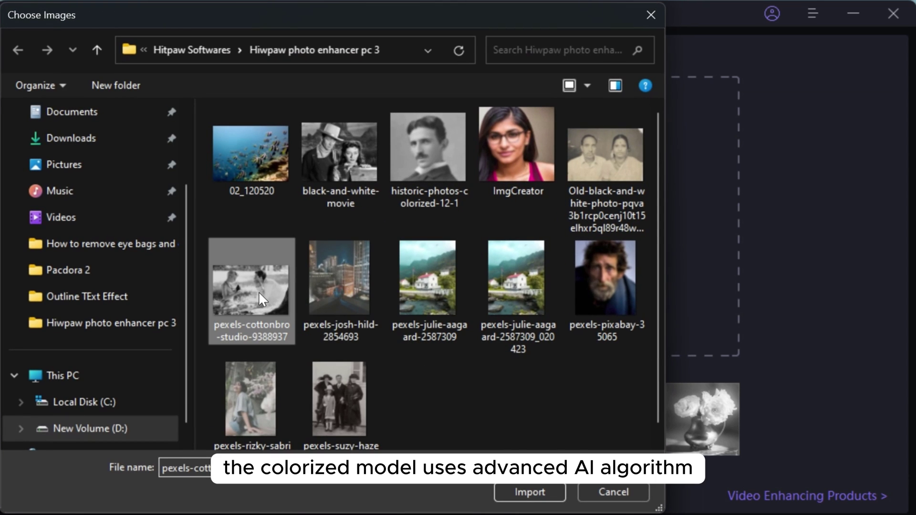
pyautogui.click(524, 491)
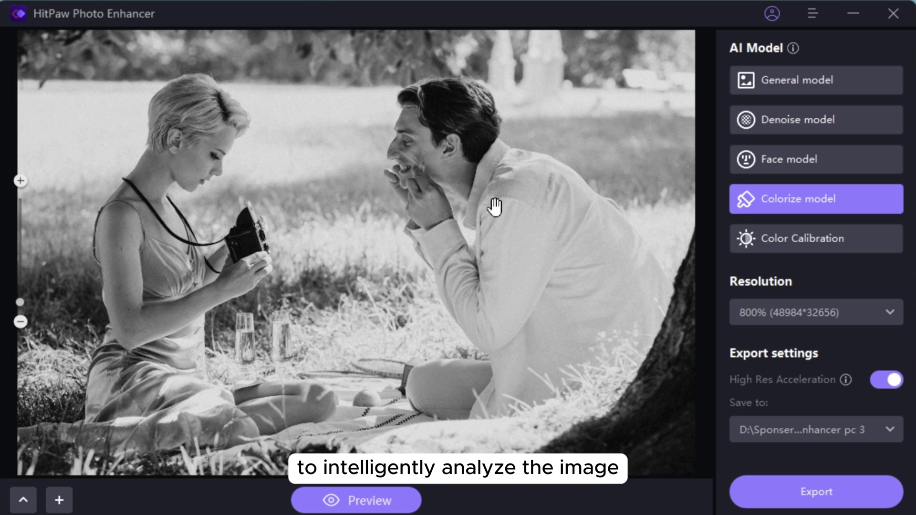
pyautogui.click(384, 491)
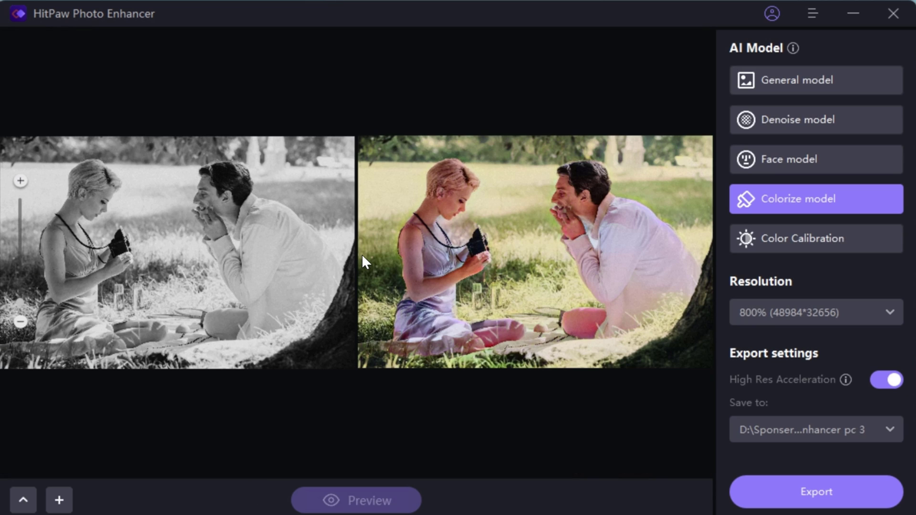
pyautogui.scroll(3, 568, 236)
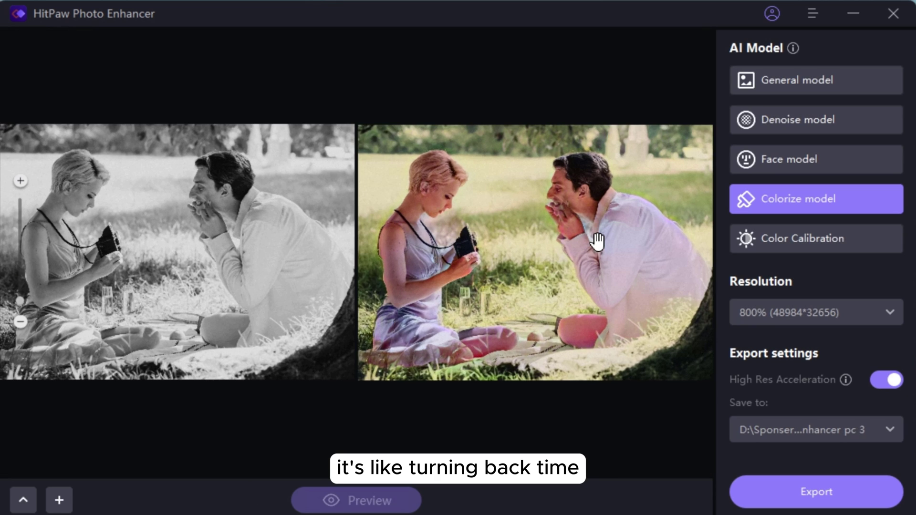
pyautogui.moveTo(483, 236)
pyautogui.mouseDown()
pyautogui.moveTo(610, 194)
pyautogui.moveTo(582, 241)
pyautogui.mouseUp()
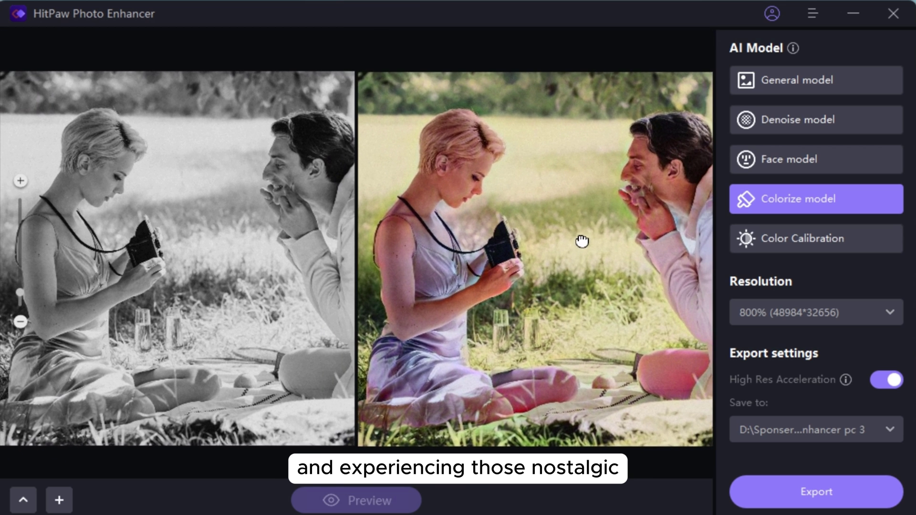
pyautogui.moveTo(611, 192); pyautogui.dragTo(537, 167)
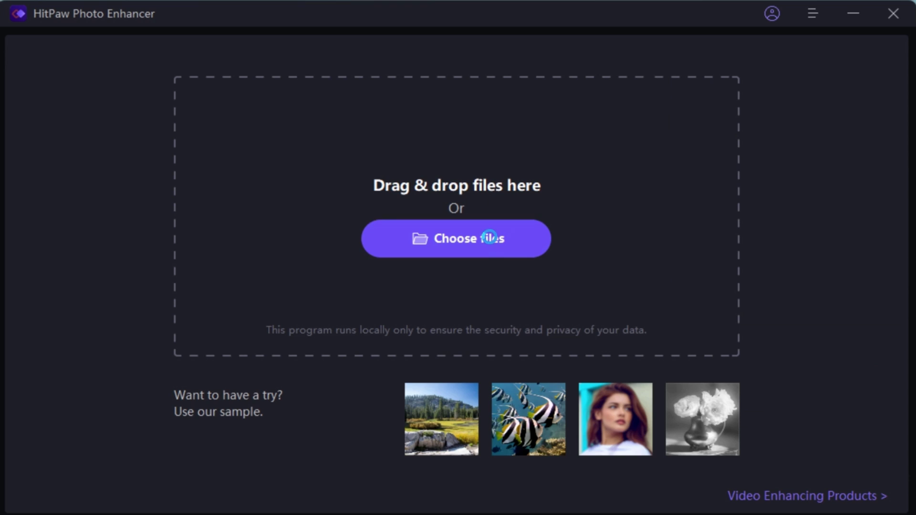
# Load the orchid photo and preview it with the Color Calibration model, zooming the comparison
pyautogui.click(489, 237)
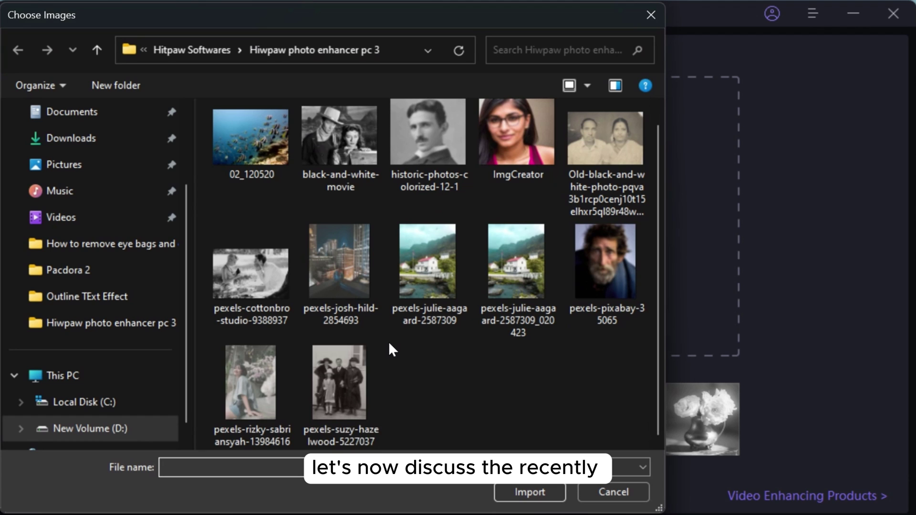
pyautogui.doubleClick(252, 394)
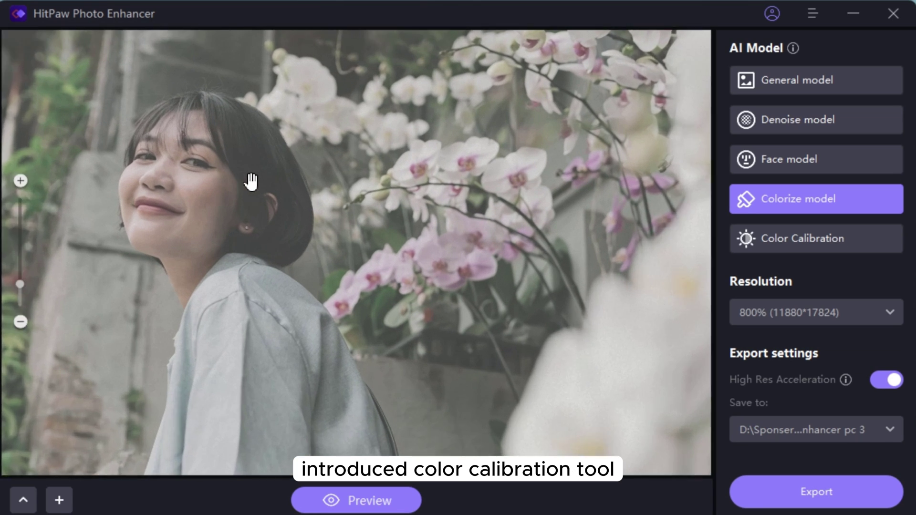
pyautogui.scroll(-2, 254, 181)
pyautogui.scroll(-1, 400, 219)
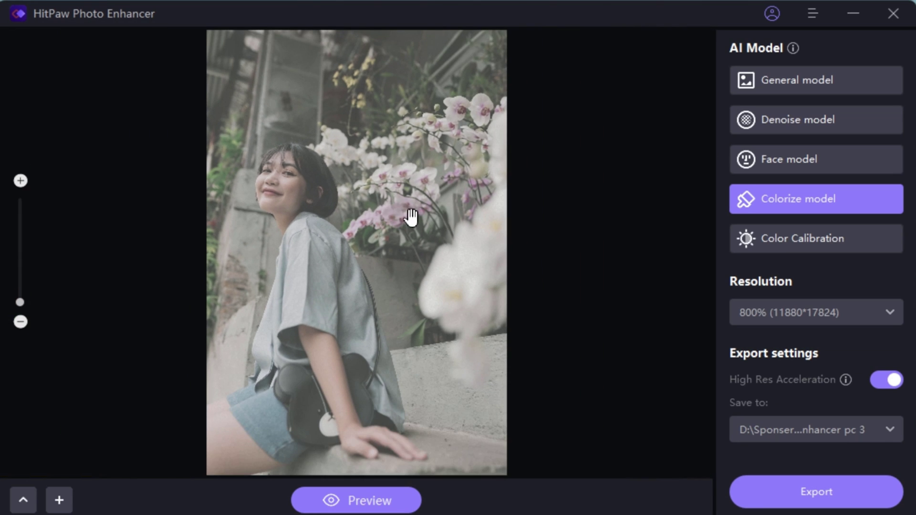
pyautogui.click(791, 239)
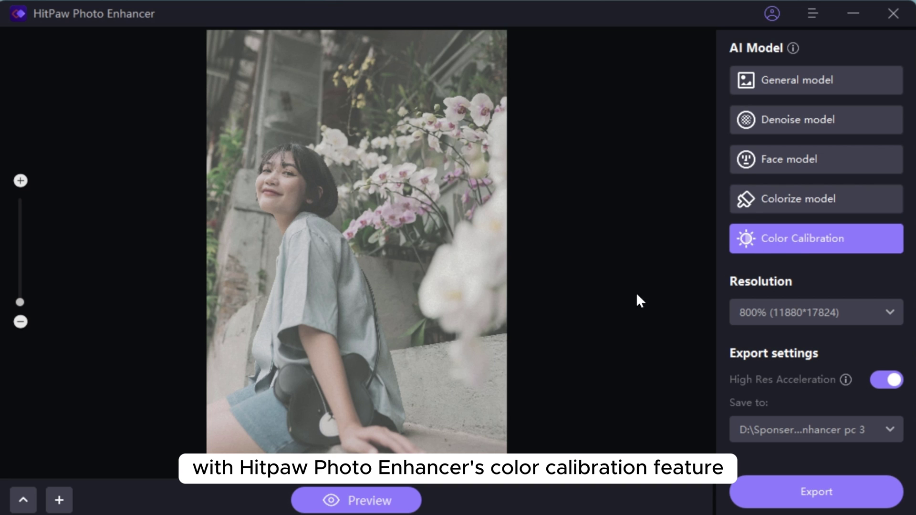
pyautogui.click(375, 502)
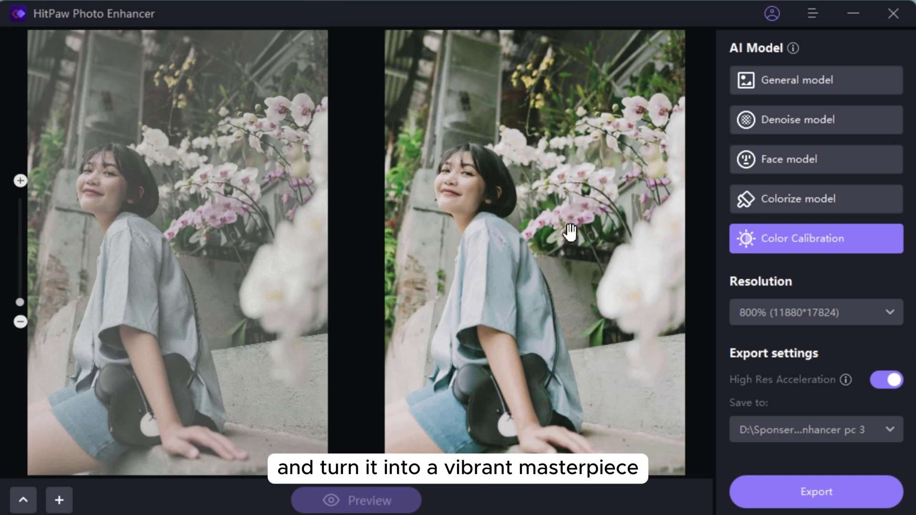
pyautogui.scroll(2, 580, 72)
pyautogui.scroll(2, 628, 67)
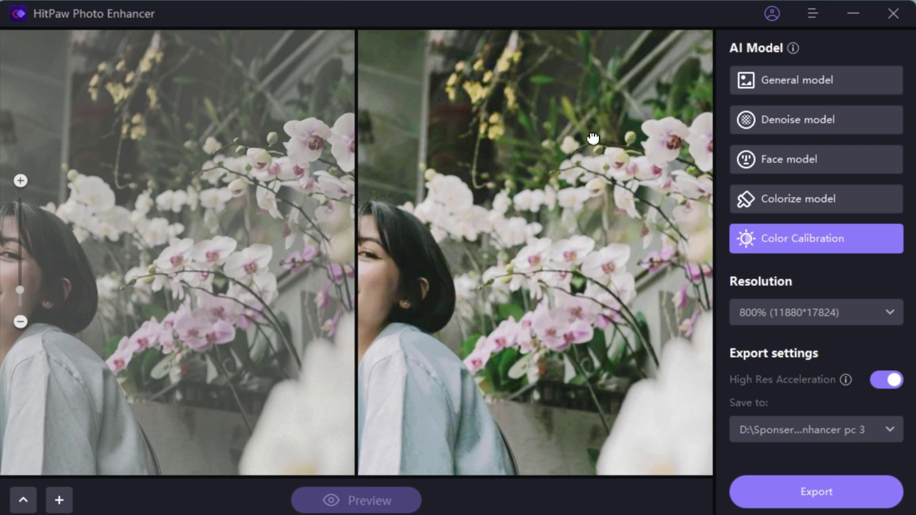
pyautogui.scroll(2, 593, 139)
pyautogui.scroll(-5, 557, 239)
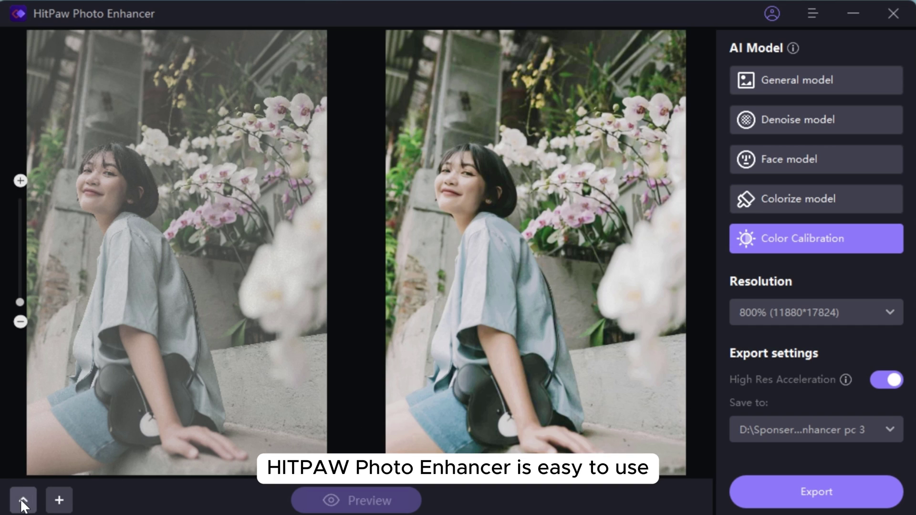
# Open and close the main menu, leading to HitPaw's sales promotion webpage
pyautogui.click(819, 11)
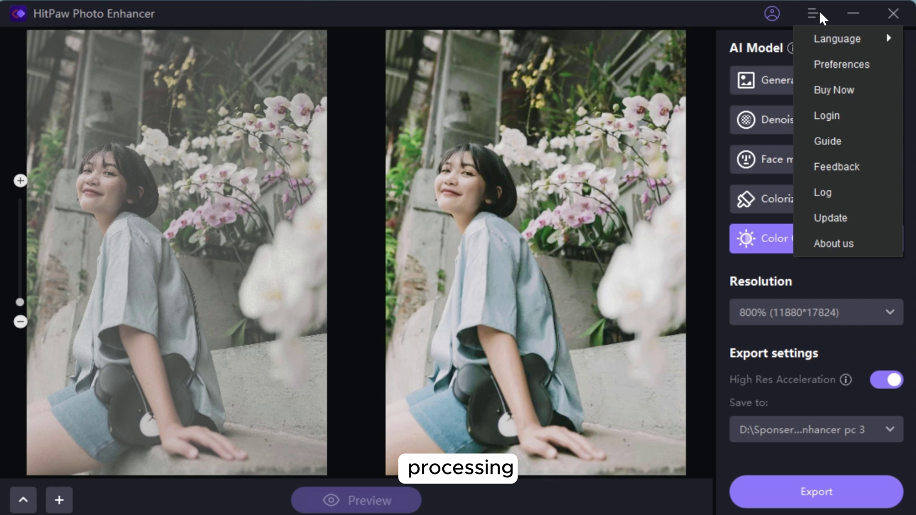
pyautogui.click(819, 10)
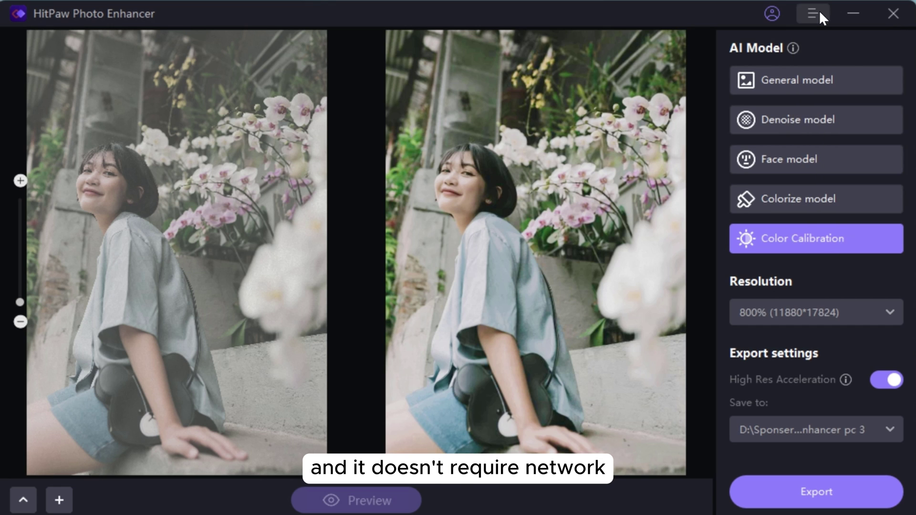
pyautogui.click(774, 19)
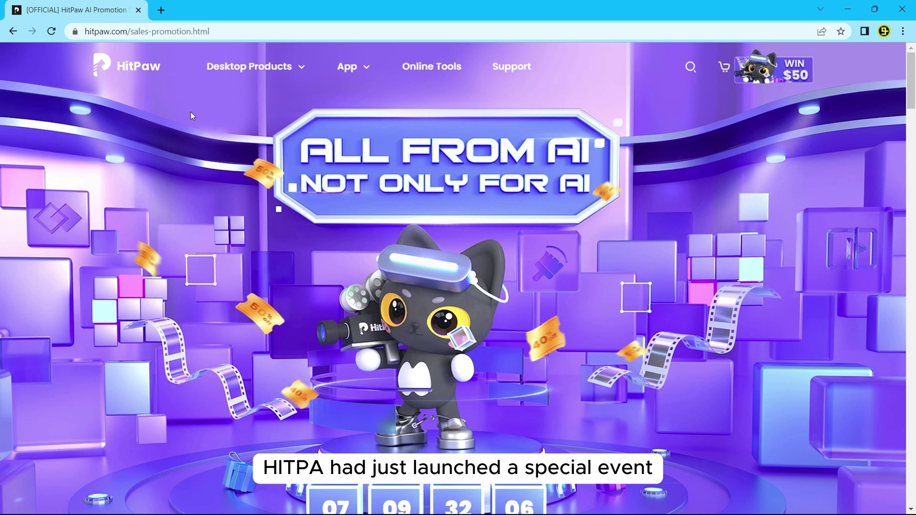
# At '100% To Win The Gift!', remove a gift box, then close the email popup
pyautogui.scroll(-3, 191, 116)
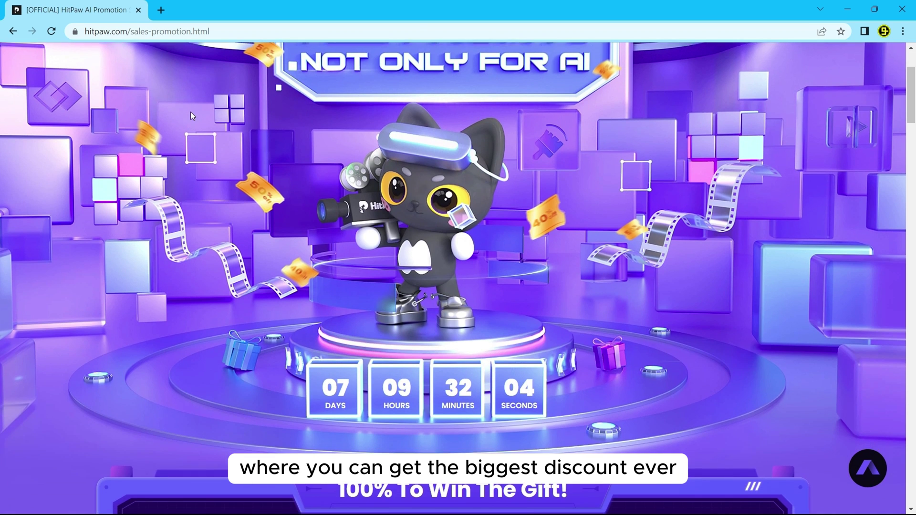
pyautogui.scroll(-3, 191, 115)
pyautogui.scroll(-1, 191, 115)
pyautogui.scroll(-1, 191, 114)
pyautogui.scroll(-2, 191, 114)
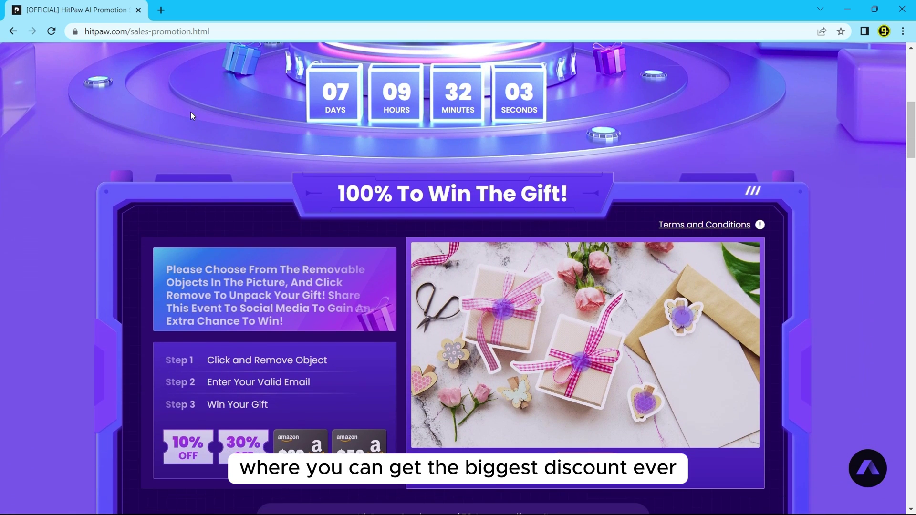
pyautogui.scroll(-2, 191, 111)
pyautogui.scroll(-2, 190, 112)
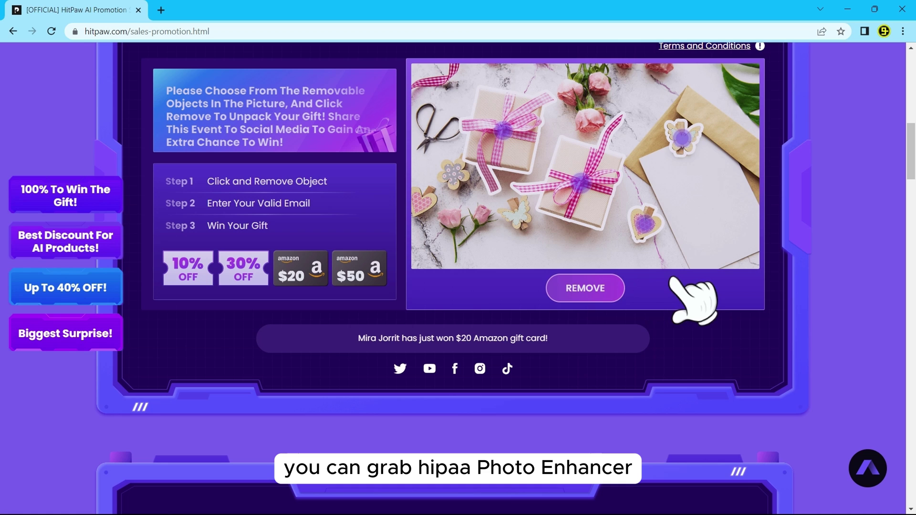
pyautogui.scroll(3, 459, 277)
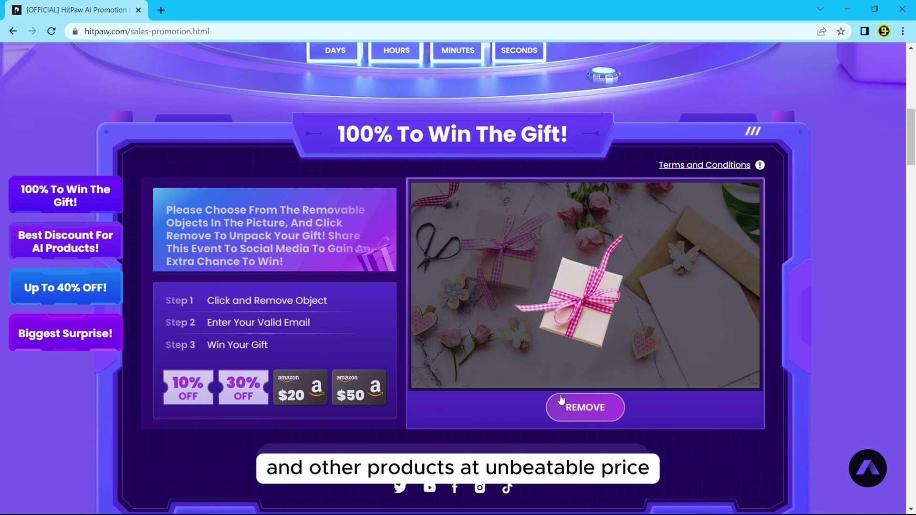
pyautogui.click(582, 412)
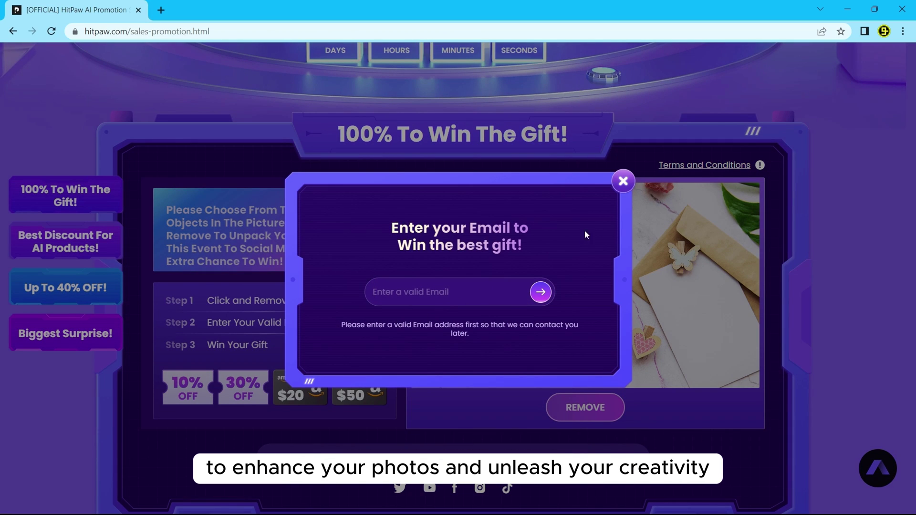
pyautogui.click(629, 182)
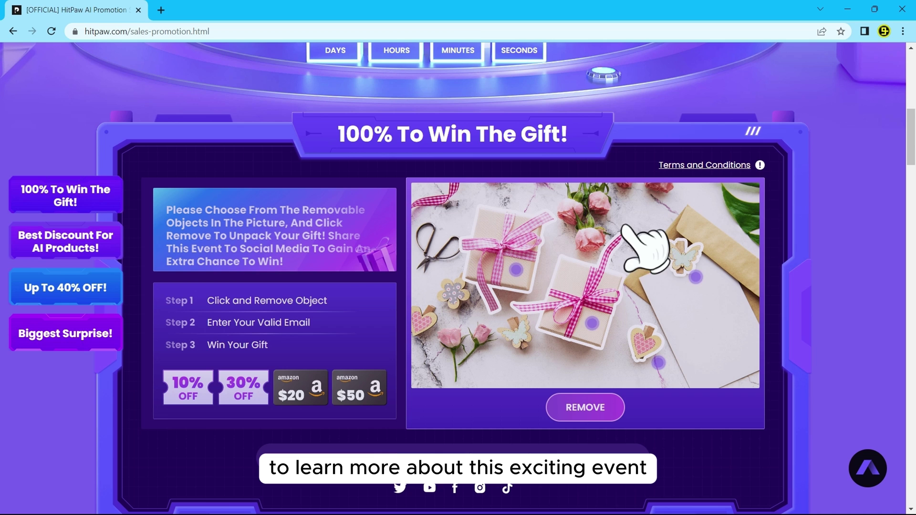
# Scroll the promotion page past the gift game to the HitPaw AI Assemble! deals and 40%-off bundles
pyautogui.scroll(-1, 602, 233)
pyautogui.scroll(-3, 603, 233)
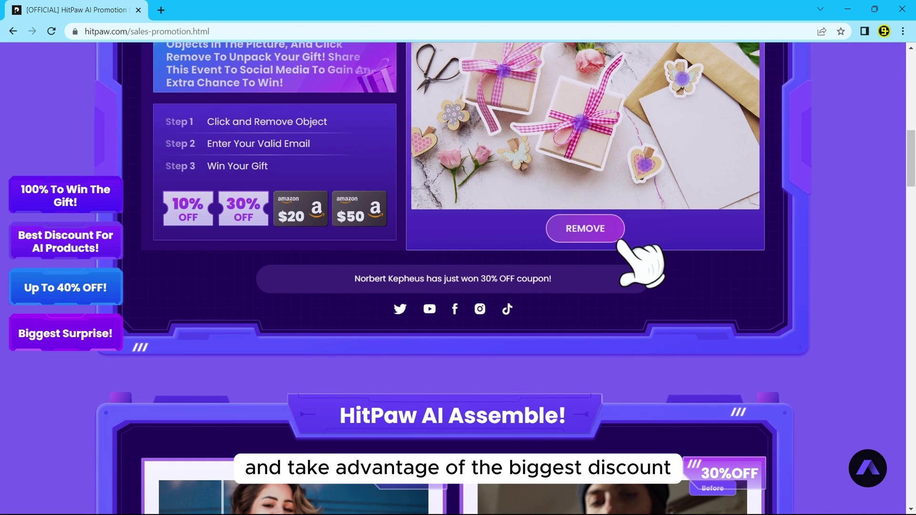
pyautogui.scroll(-1, 603, 233)
pyautogui.scroll(-1, 602, 233)
pyautogui.scroll(-4, 602, 230)
pyautogui.scroll(-3, 597, 235)
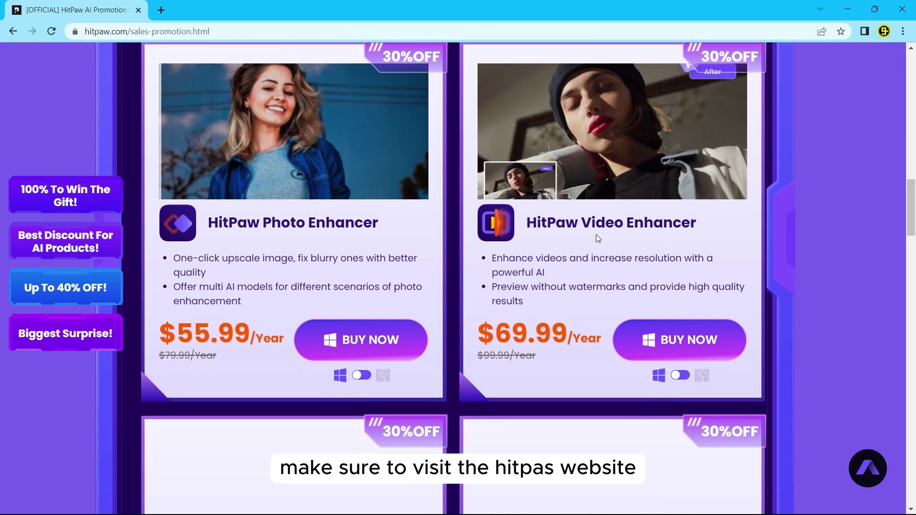
pyautogui.scroll(-1, 596, 234)
pyautogui.scroll(-3, 596, 234)
pyautogui.scroll(-4, 598, 237)
pyautogui.scroll(-4, 598, 237)
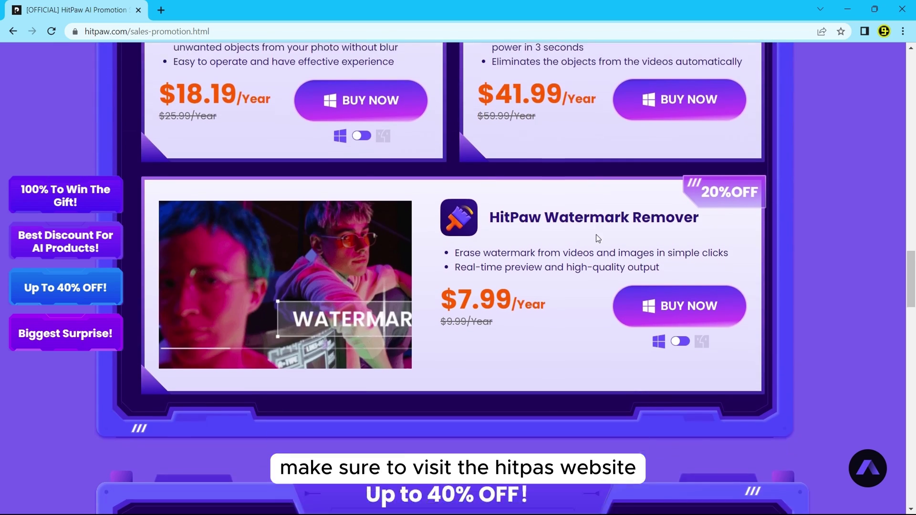
pyautogui.scroll(-7, 598, 237)
pyautogui.scroll(-4, 598, 237)
pyautogui.scroll(-4, 598, 237)
pyautogui.scroll(-5, 598, 239)
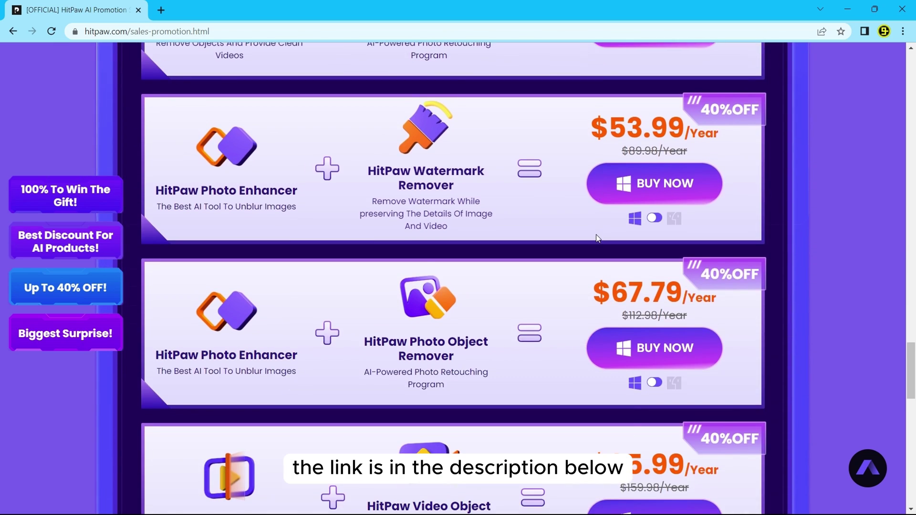